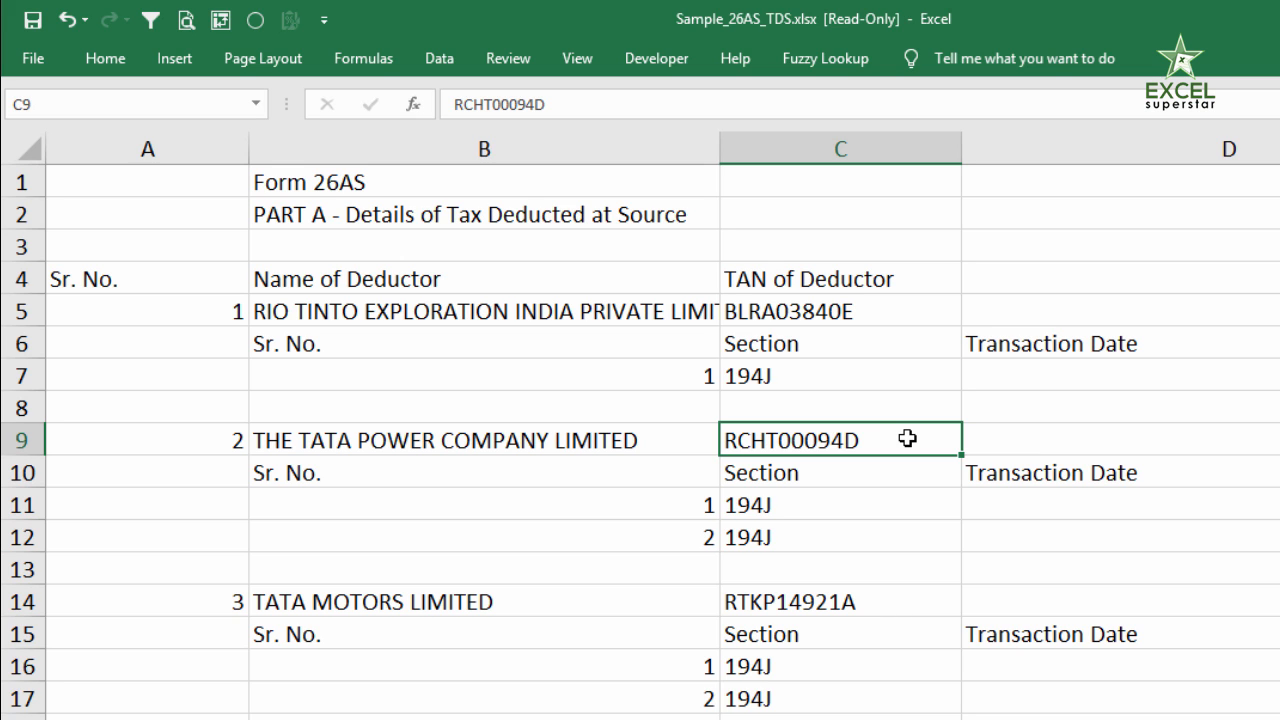
Widen column B to fit the full deductor names and review the numbered transaction rows beneath TATA MOTORS LIMITED.
drag(420, 186, 400, 210)
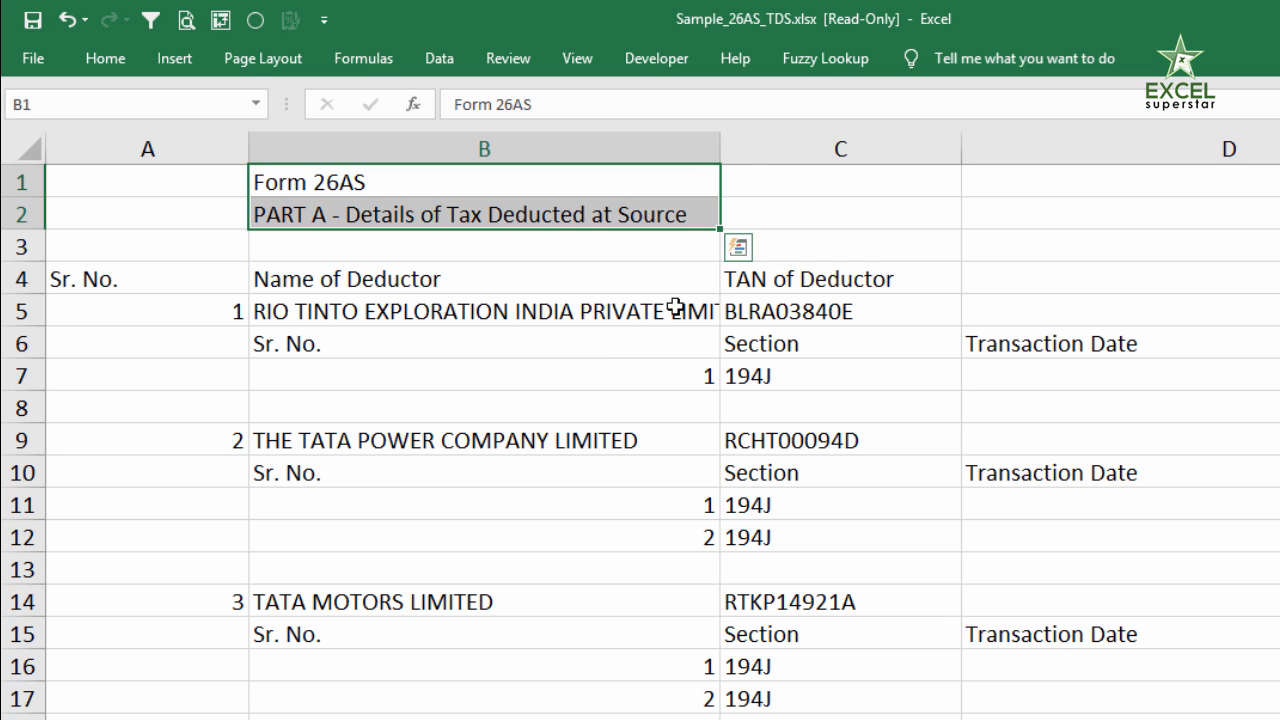
drag(719, 149, 826, 163)
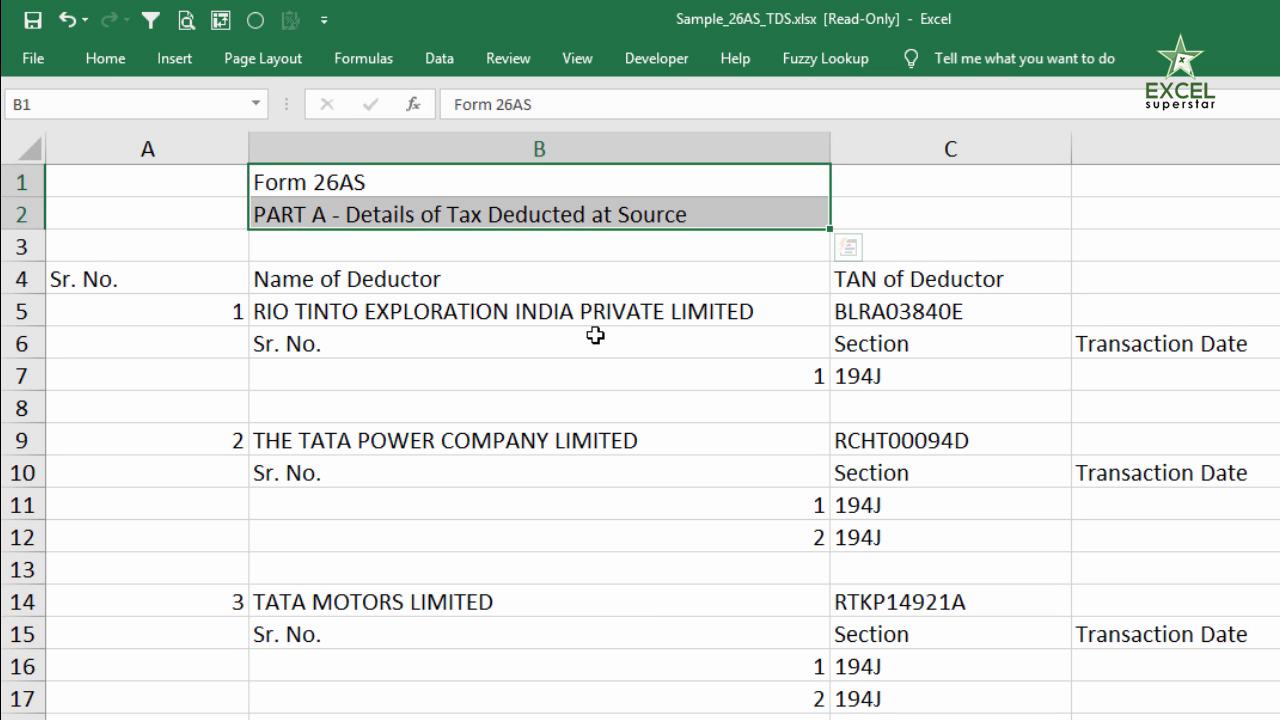
scroll(900, 600, down, 3)
drag(888, 380, 888, 405)
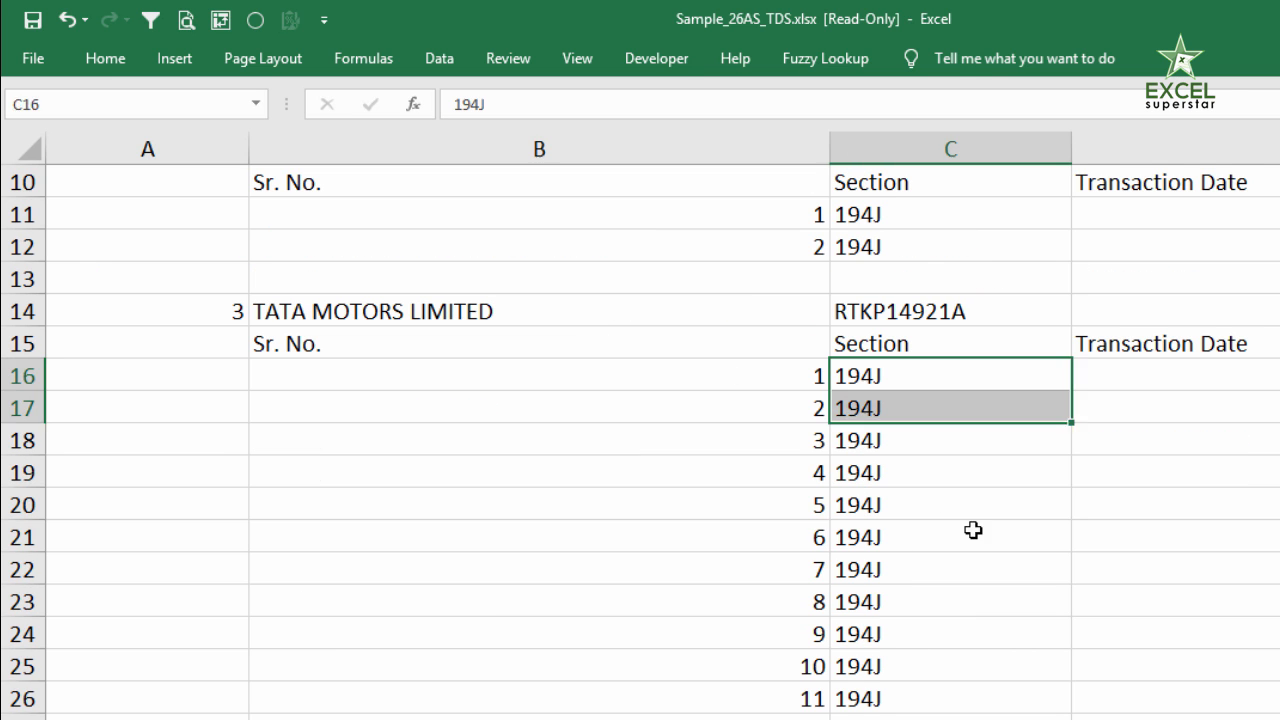
drag(973, 530, 1150, 698)
drag(654, 372, 630, 686)
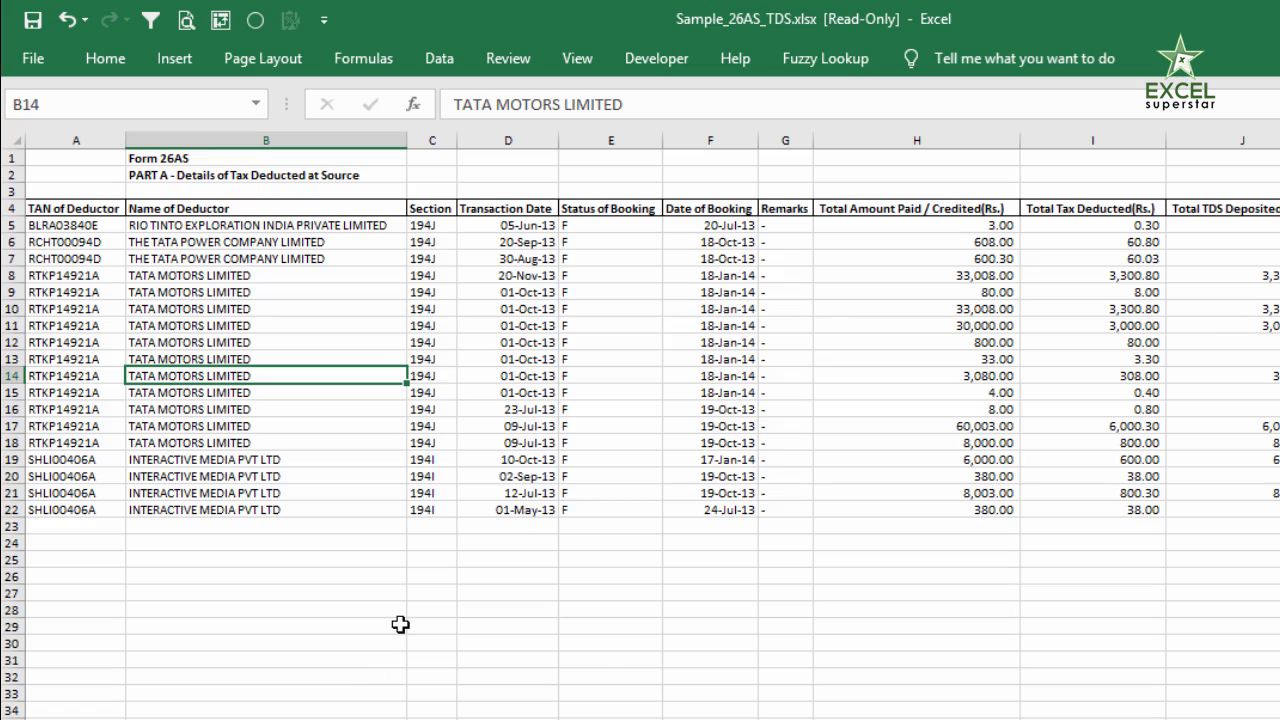
Examine the cleaned table's Tata Power record in row 6, from TAN of Deductor across to the total amount paid.
scroll(400, 624, up, 3)
scroll(640, 425, left, 1)
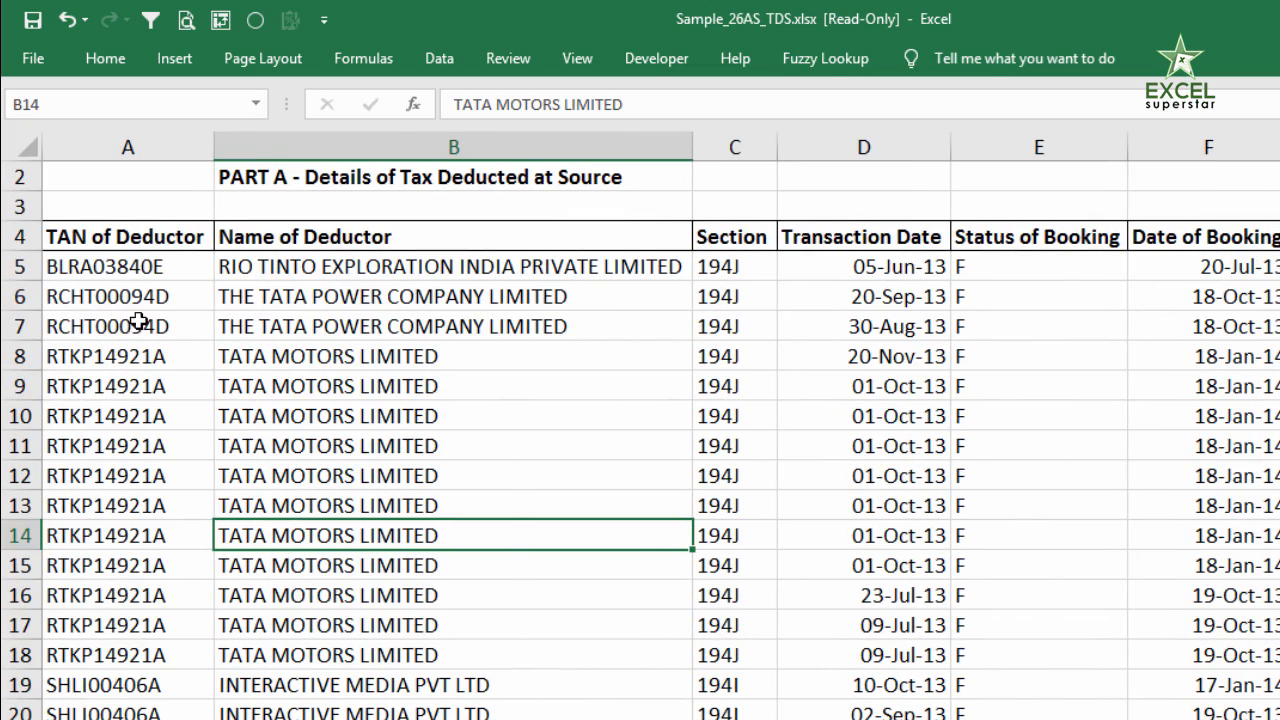
click(17, 294)
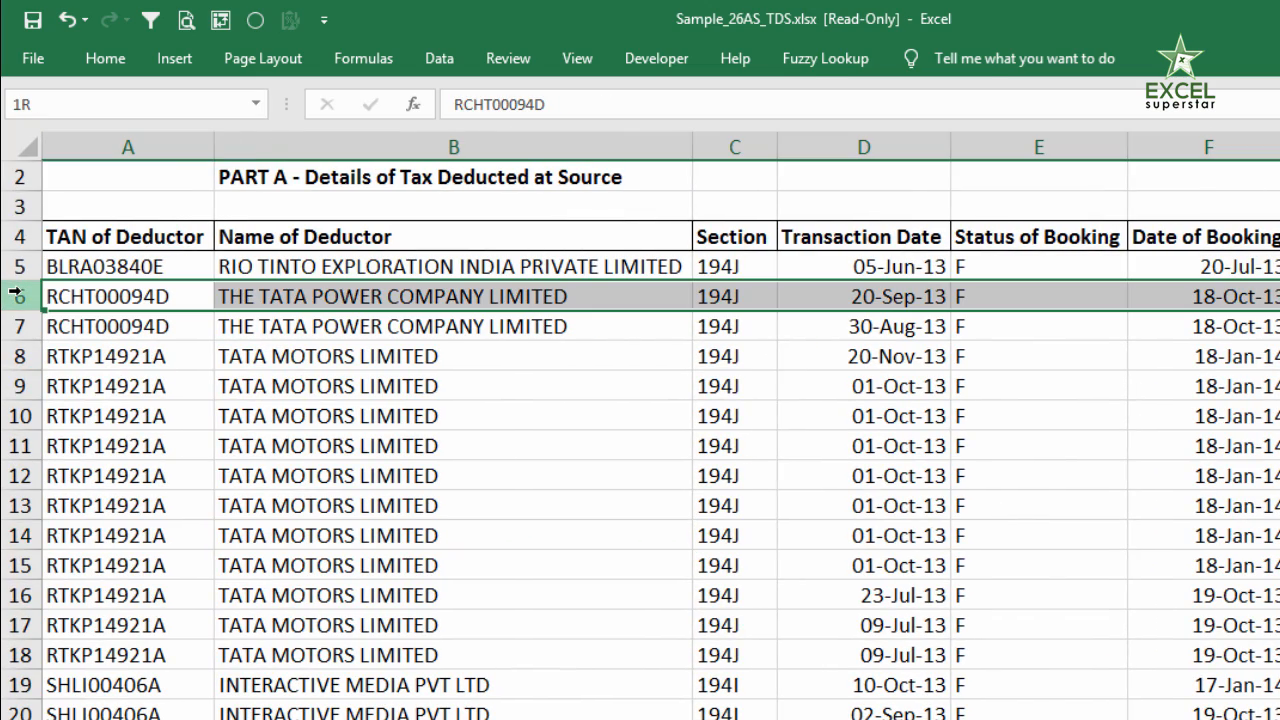
click(124, 296)
click(400, 293)
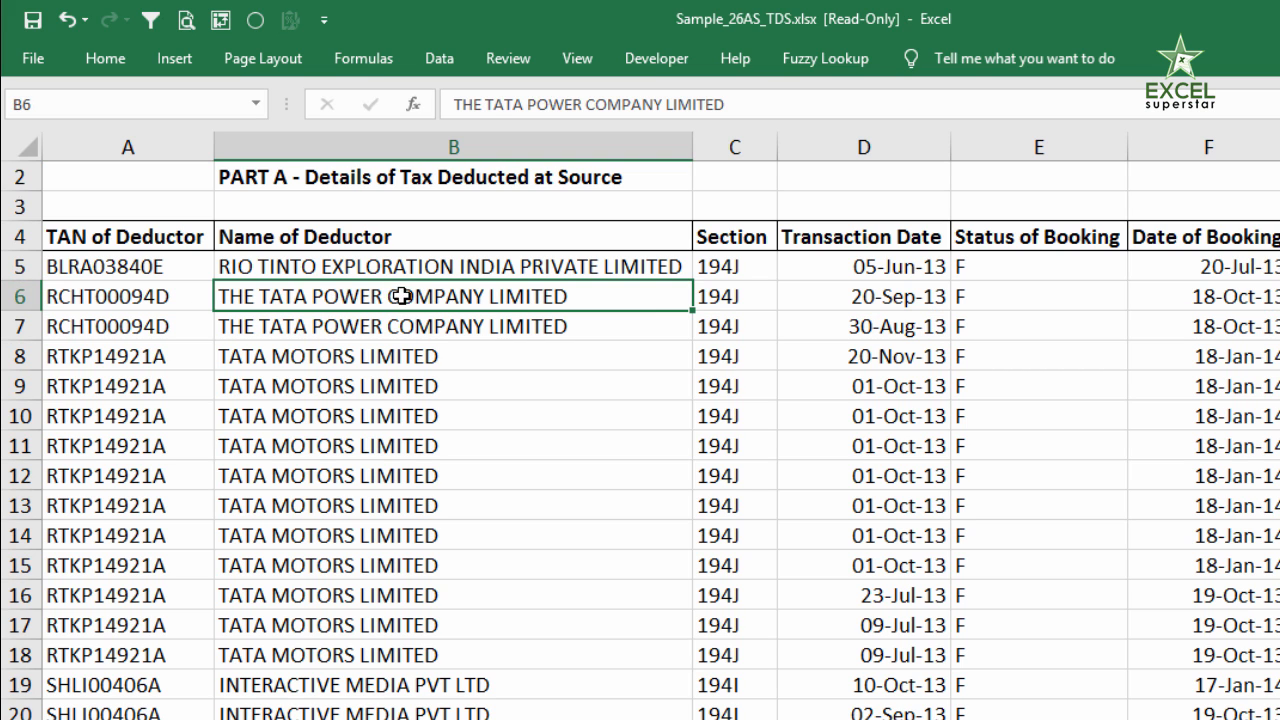
click(743, 302)
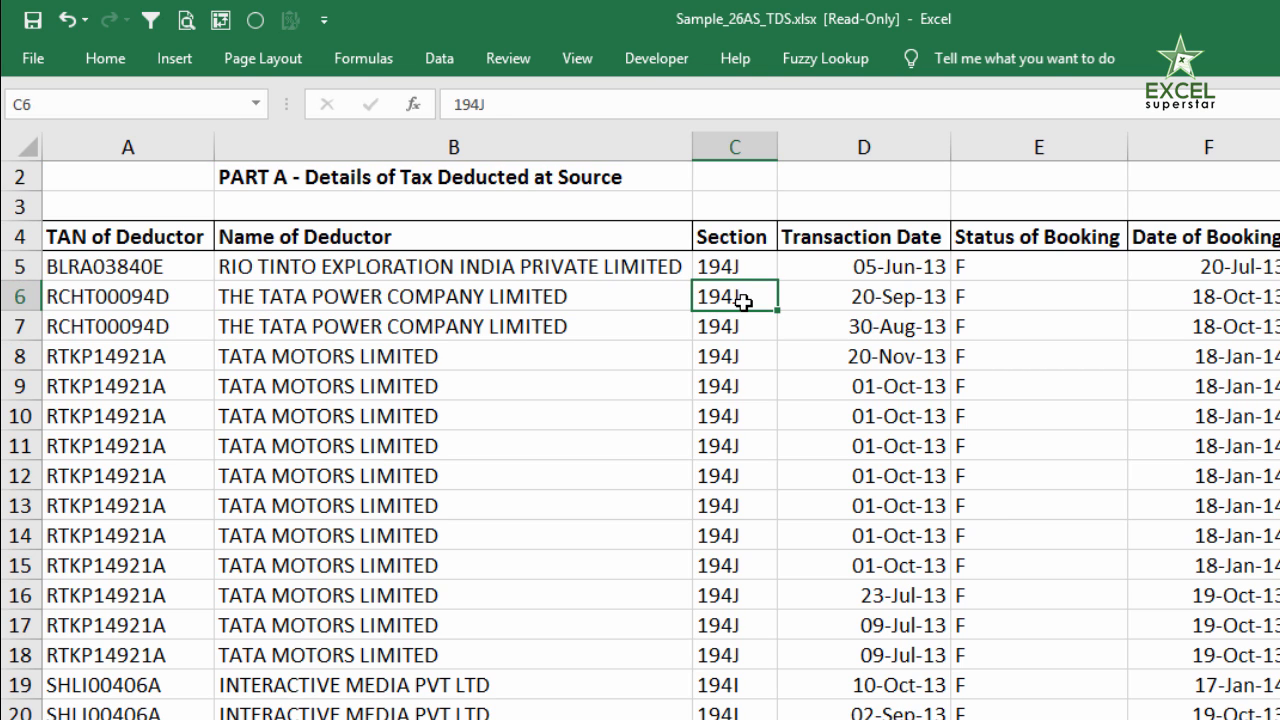
click(908, 298)
key(Right)
key(Right)
key(Right)
key(Right)
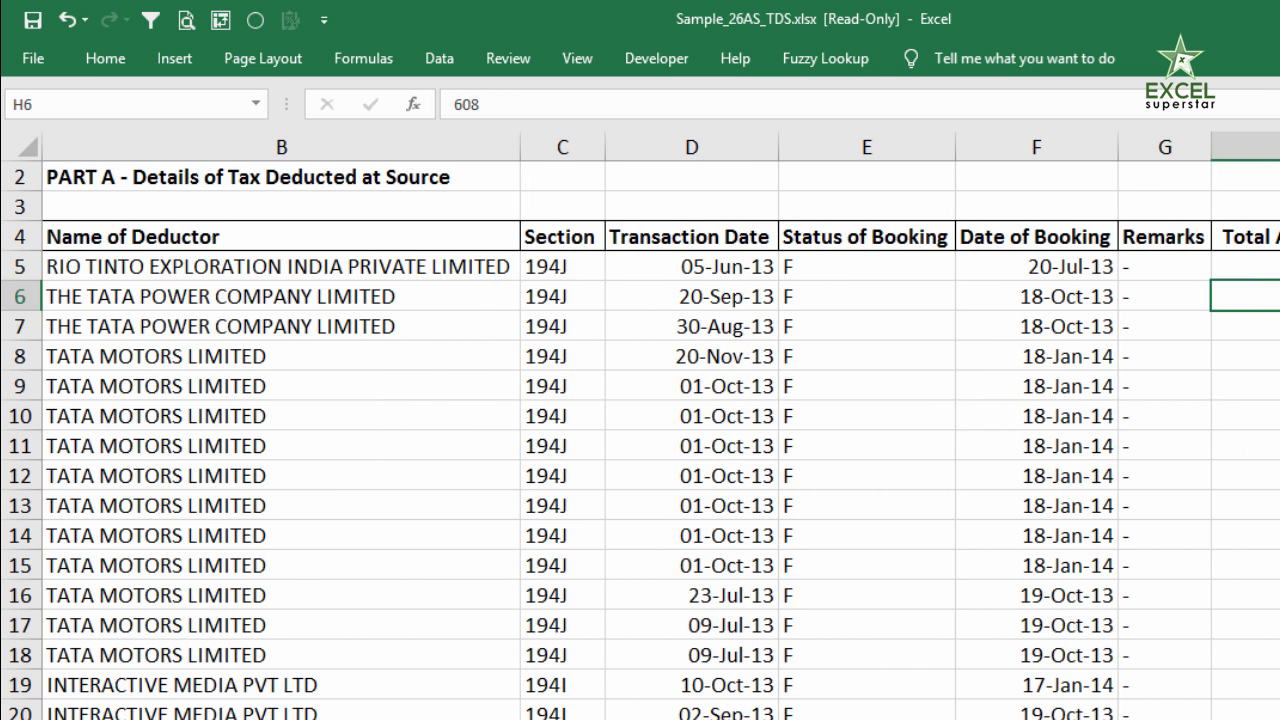
Insert a PivotTable on a new worksheet using the entire cleaned TDS table as its source.
scroll(572, 488, left, 1)
click(572, 488)
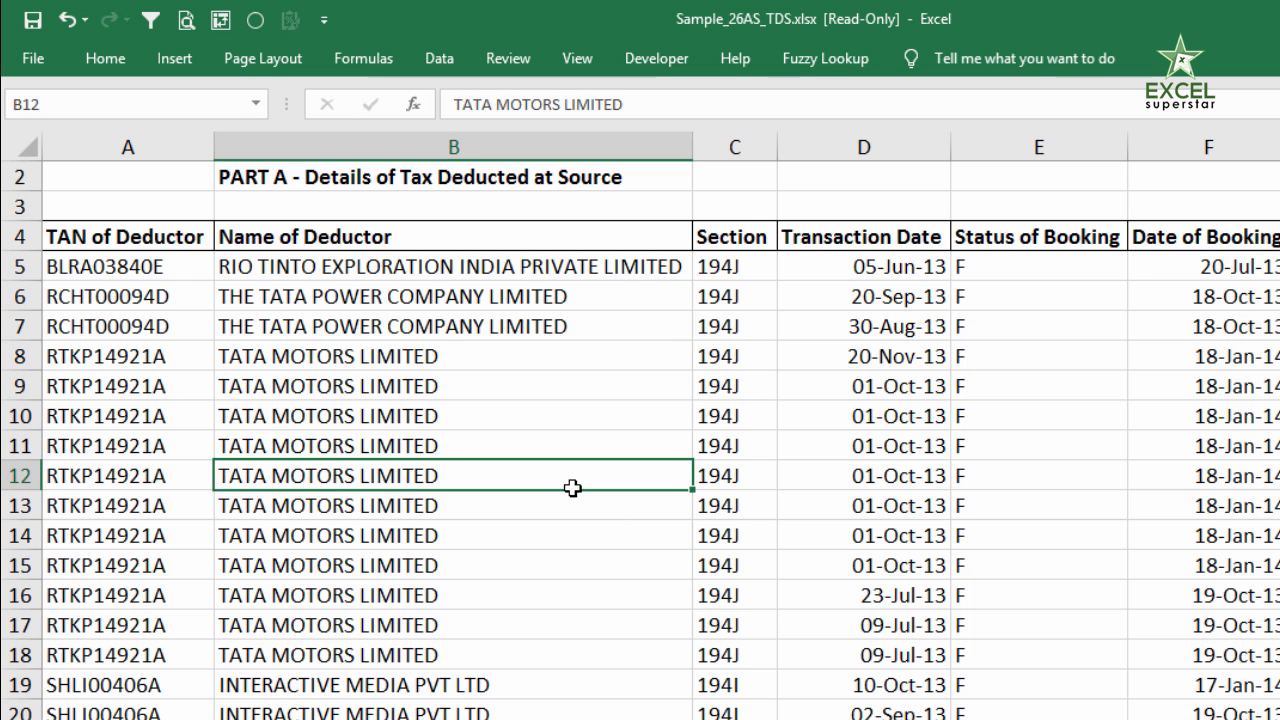
key(ctrl+a)
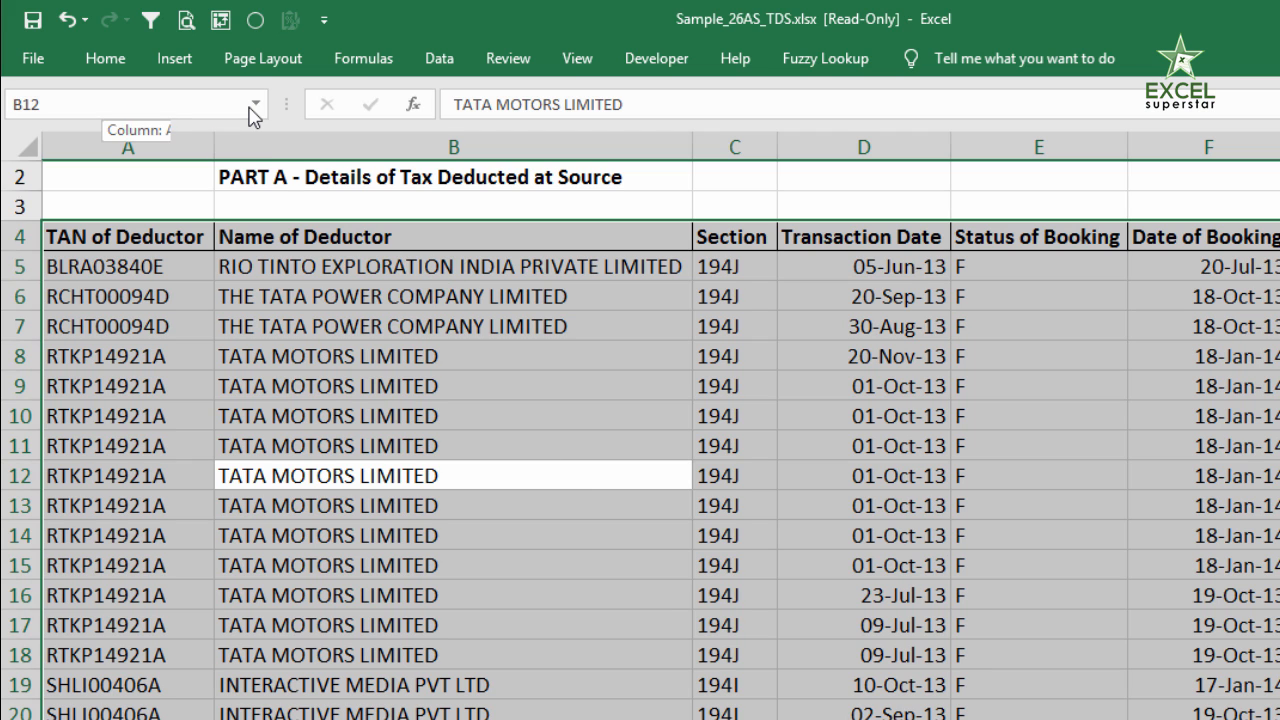
click(175, 59)
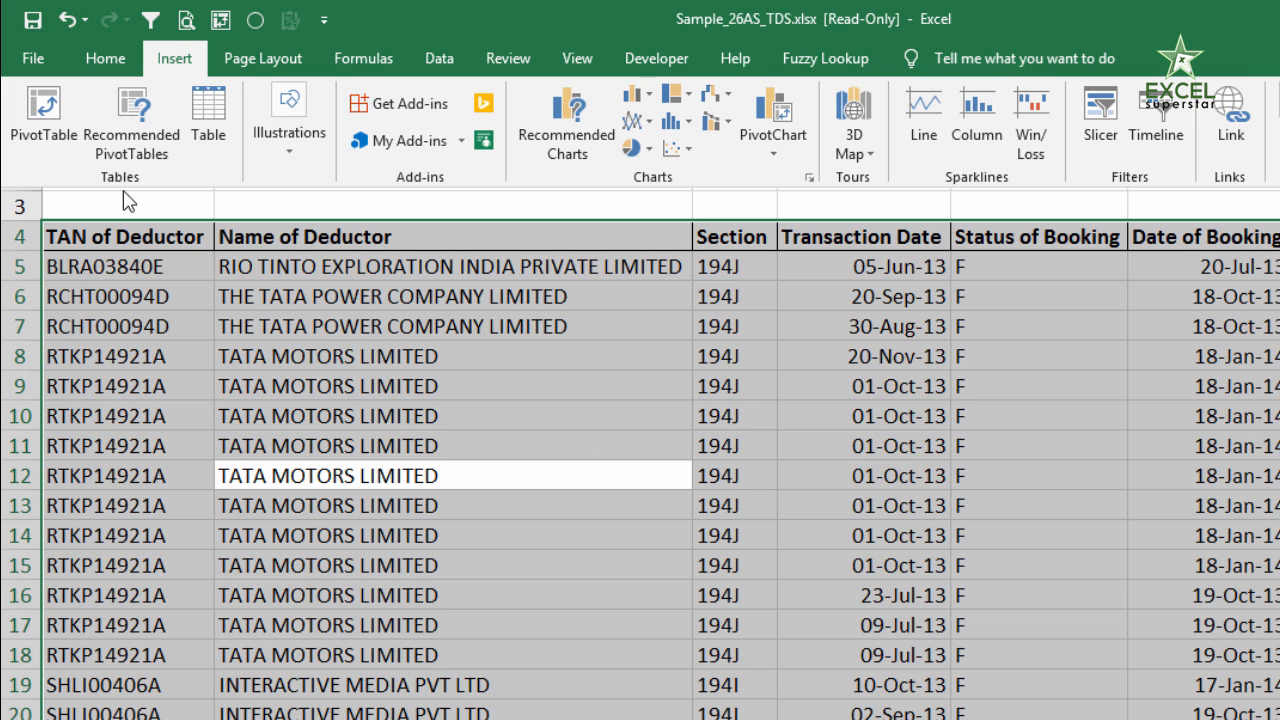
click(44, 115)
click(868, 659)
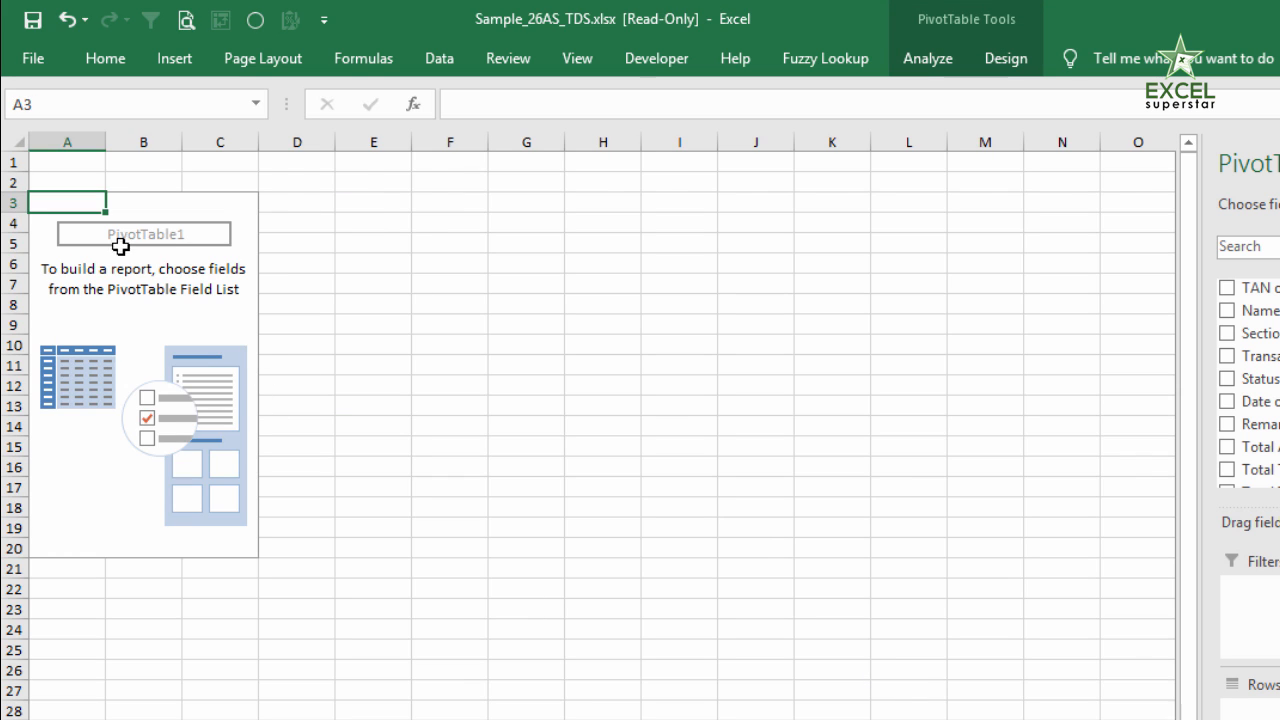
Enable the classic PivotTable layout in the PivotTable's display options.
right_click(120, 245)
click(185, 356)
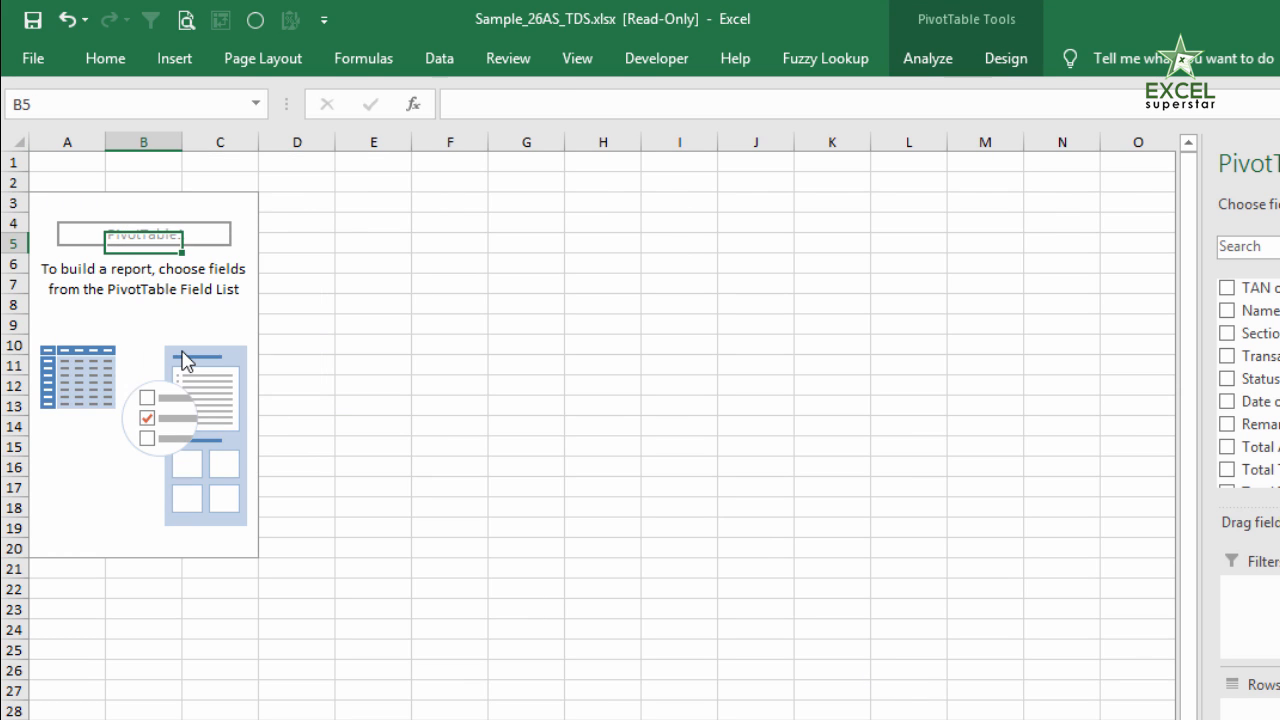
click(267, 152)
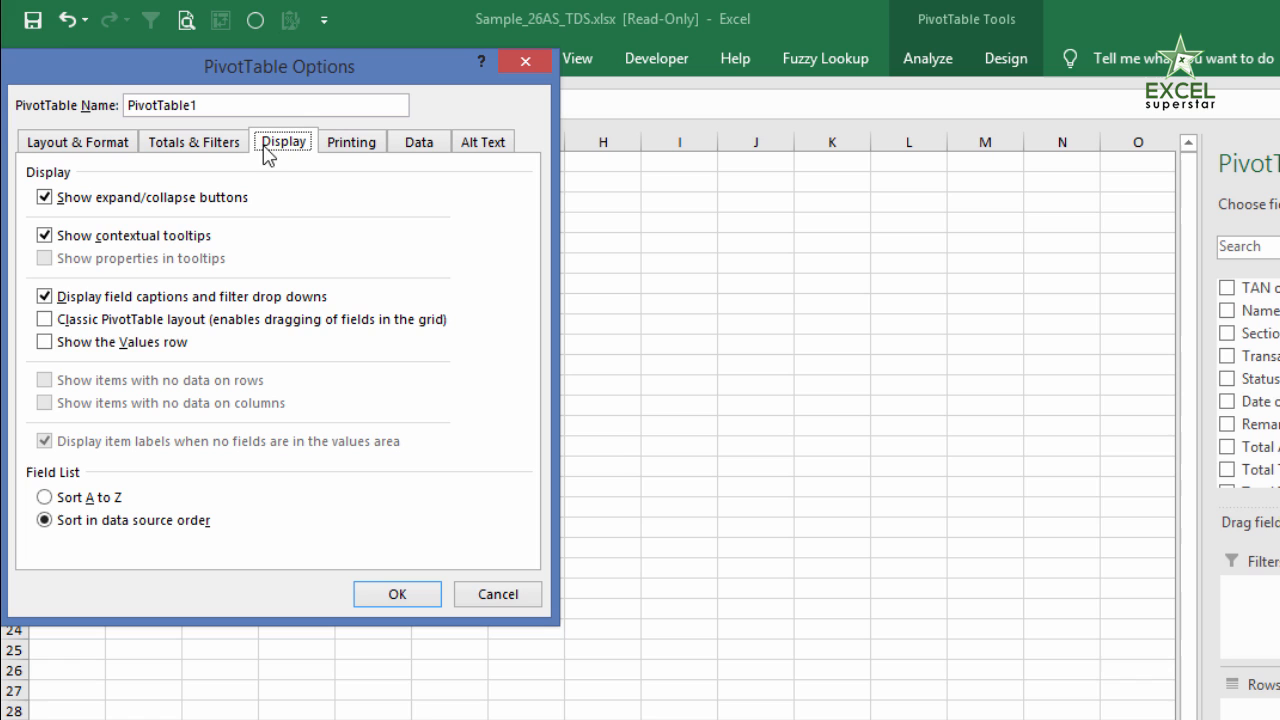
click(92, 324)
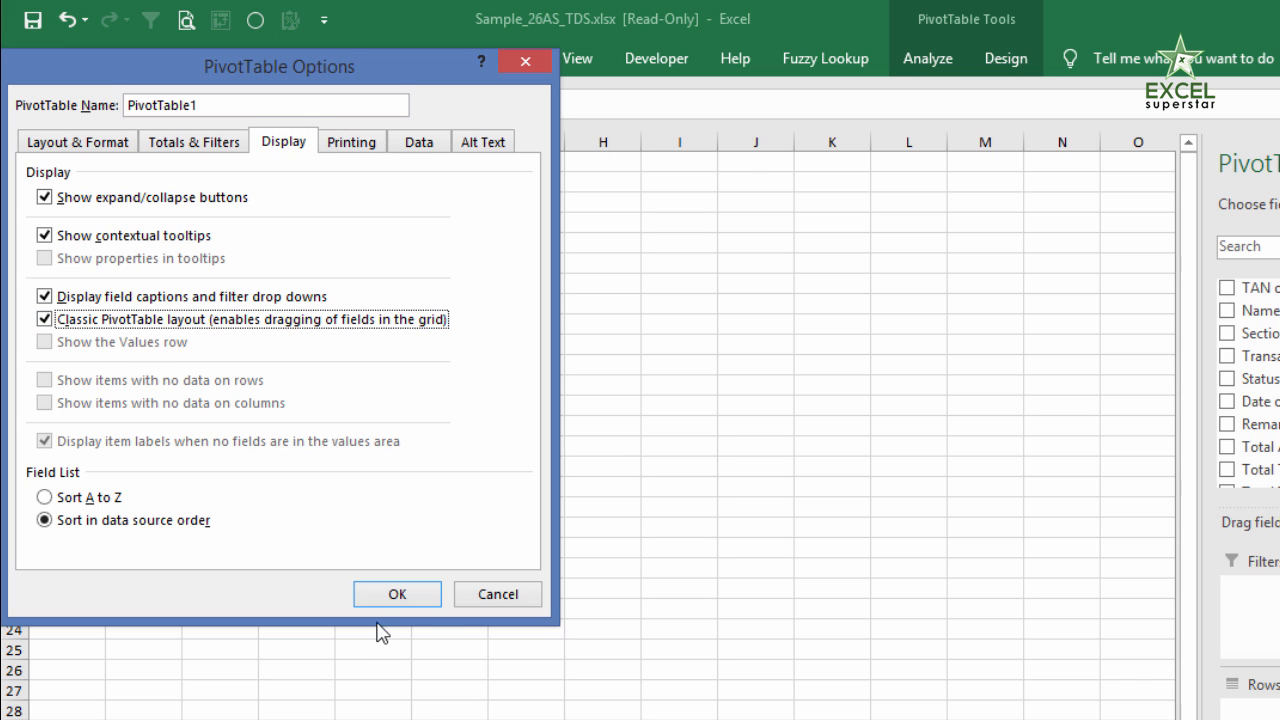
click(398, 600)
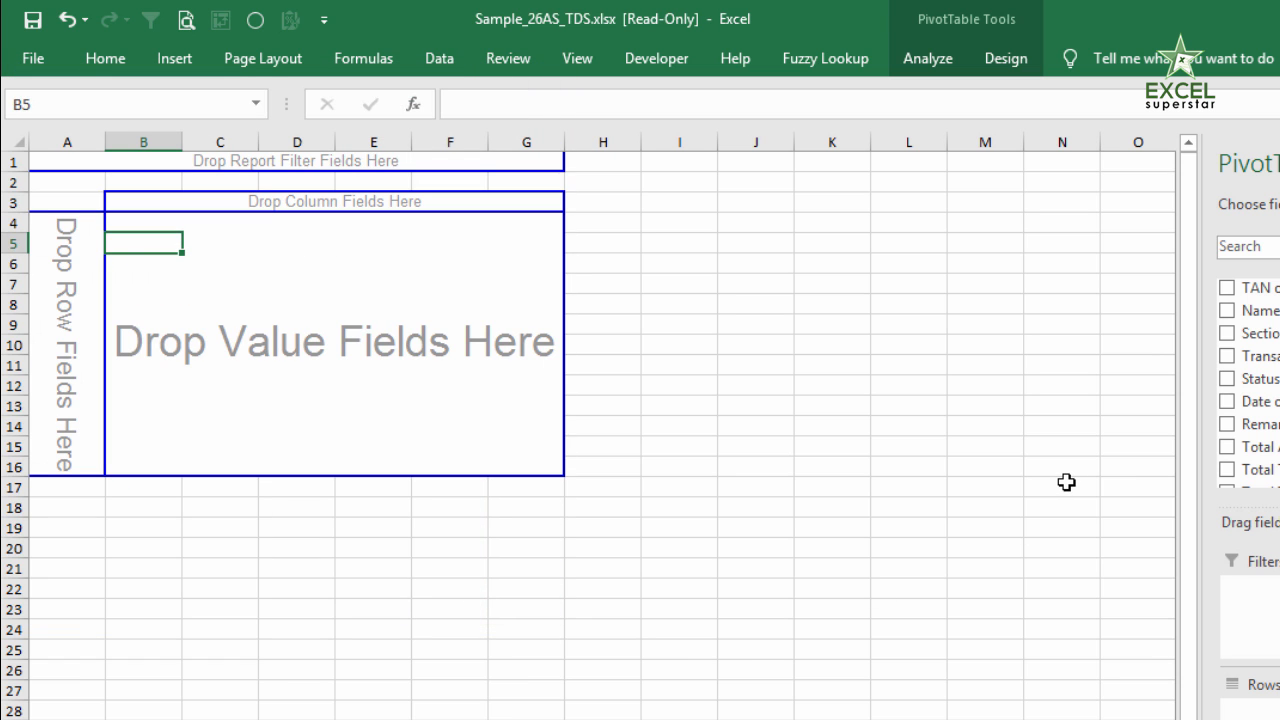
Add Date of Booking as the PivotTable's row field and group the dates by months and years.
drag(1032, 412, 62, 325)
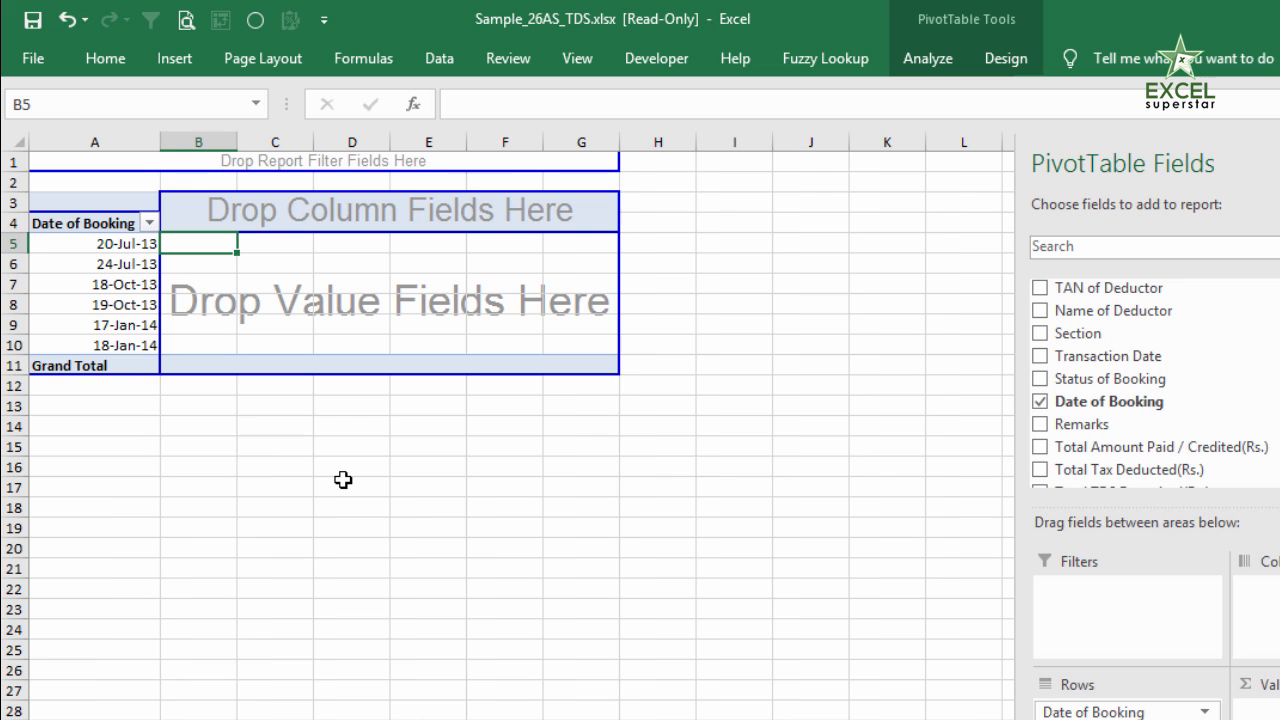
scroll(343, 477, up, 3)
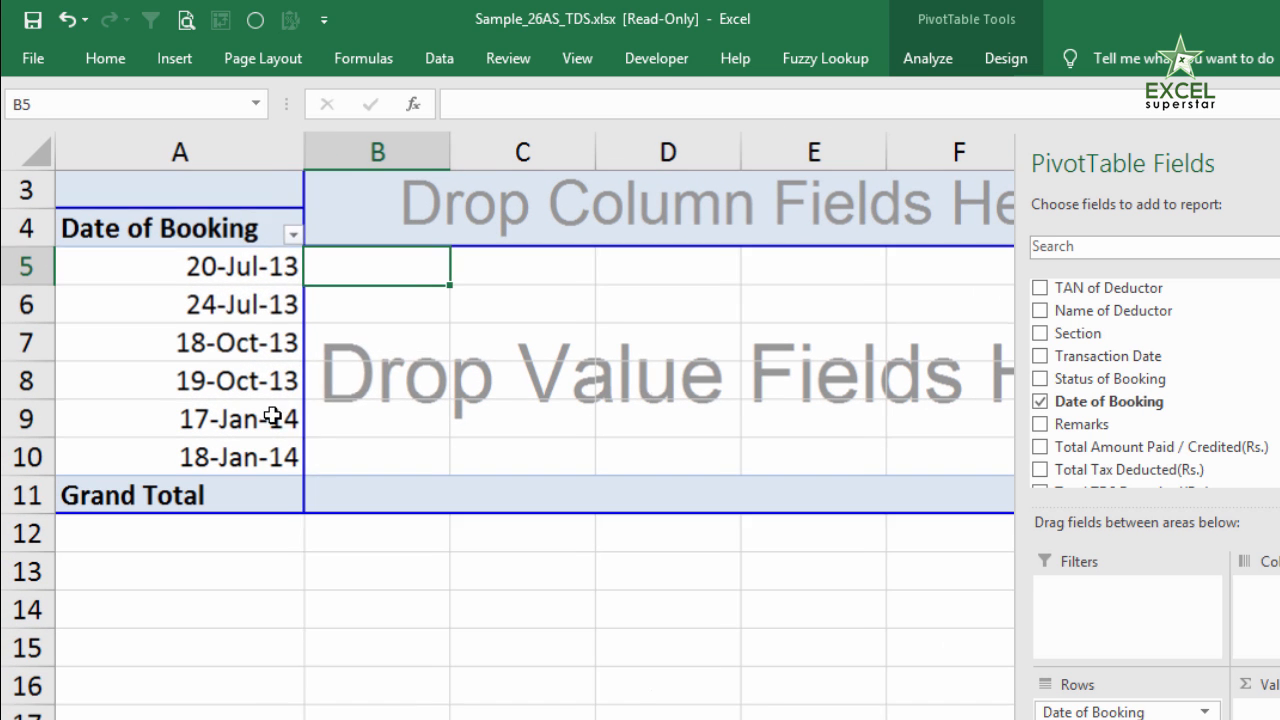
right_click(230, 343)
click(290, 568)
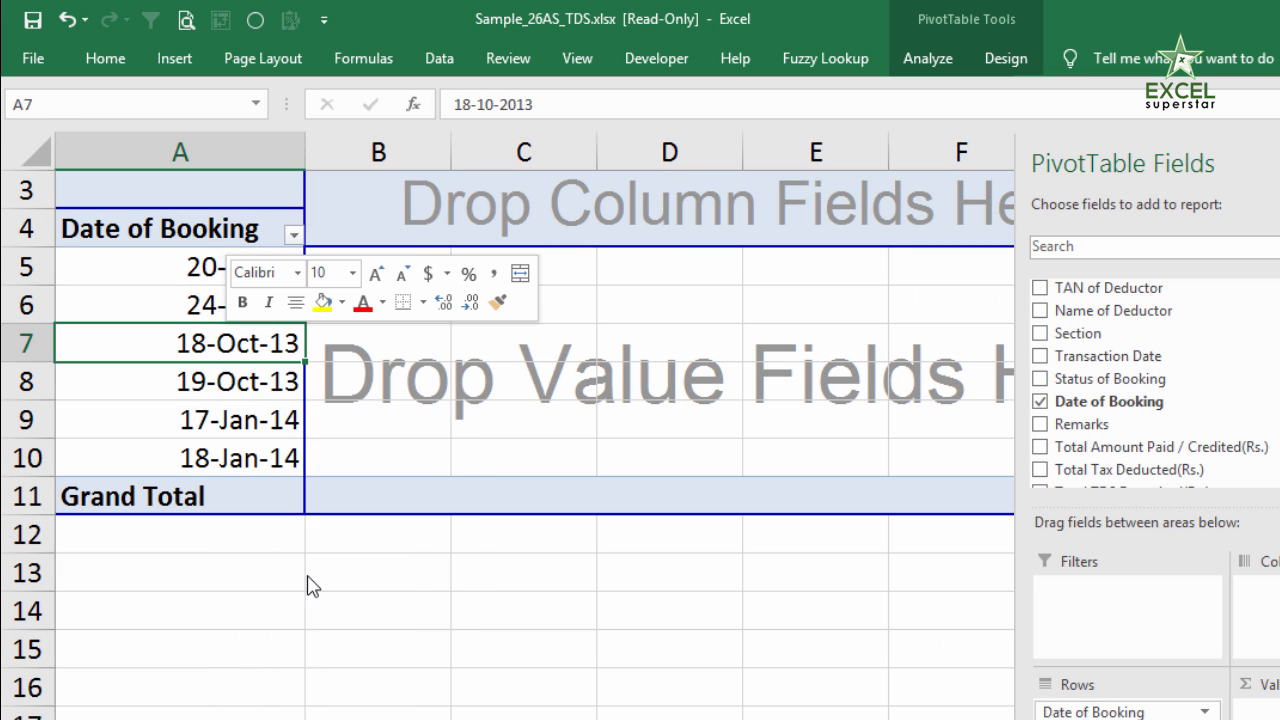
click(206, 633)
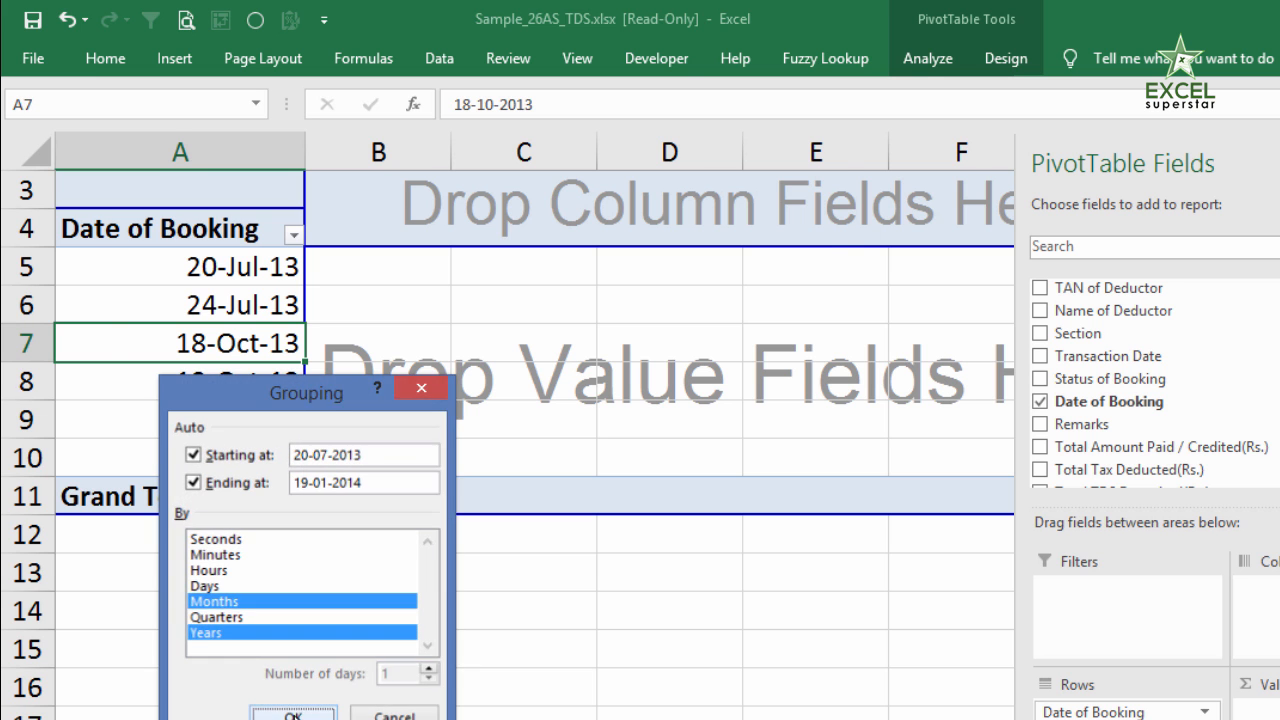
click(293, 715)
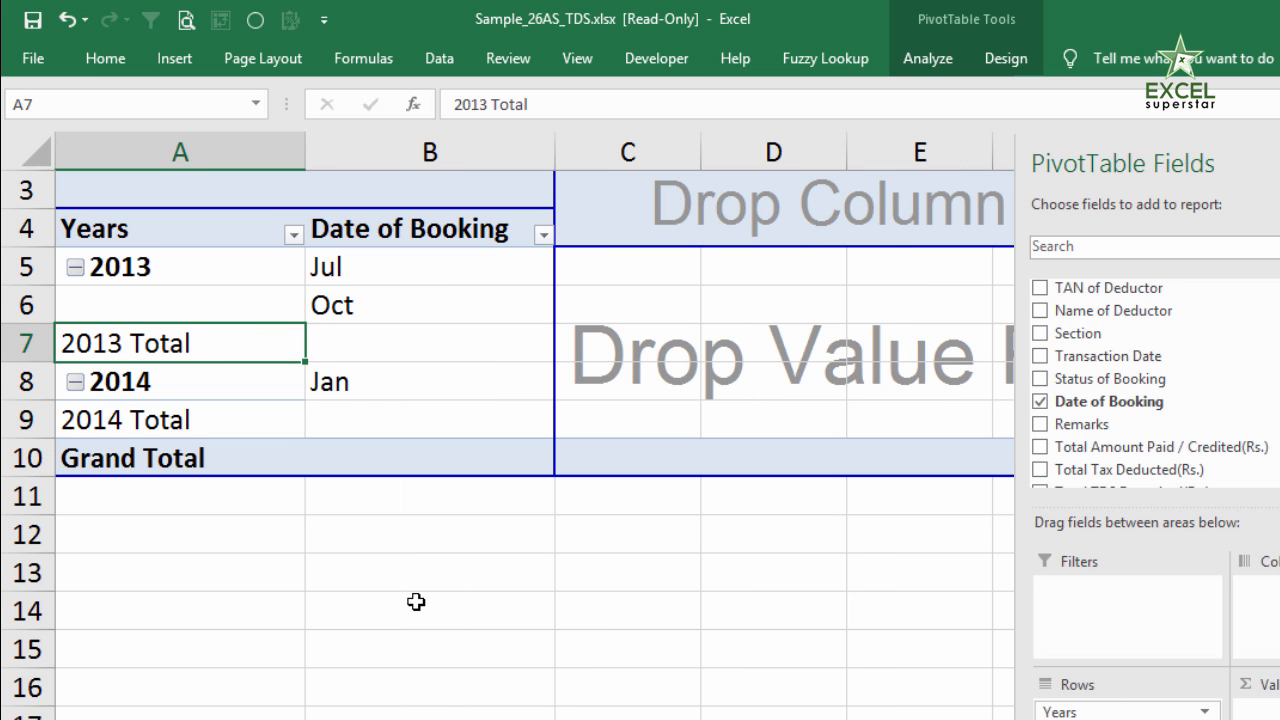
Add Section as the PivotTable's column field and Total Amount Paid / Credited(Rs.) as its value field.
scroll(417, 600, down, 2)
drag(1077, 333, 680, 228)
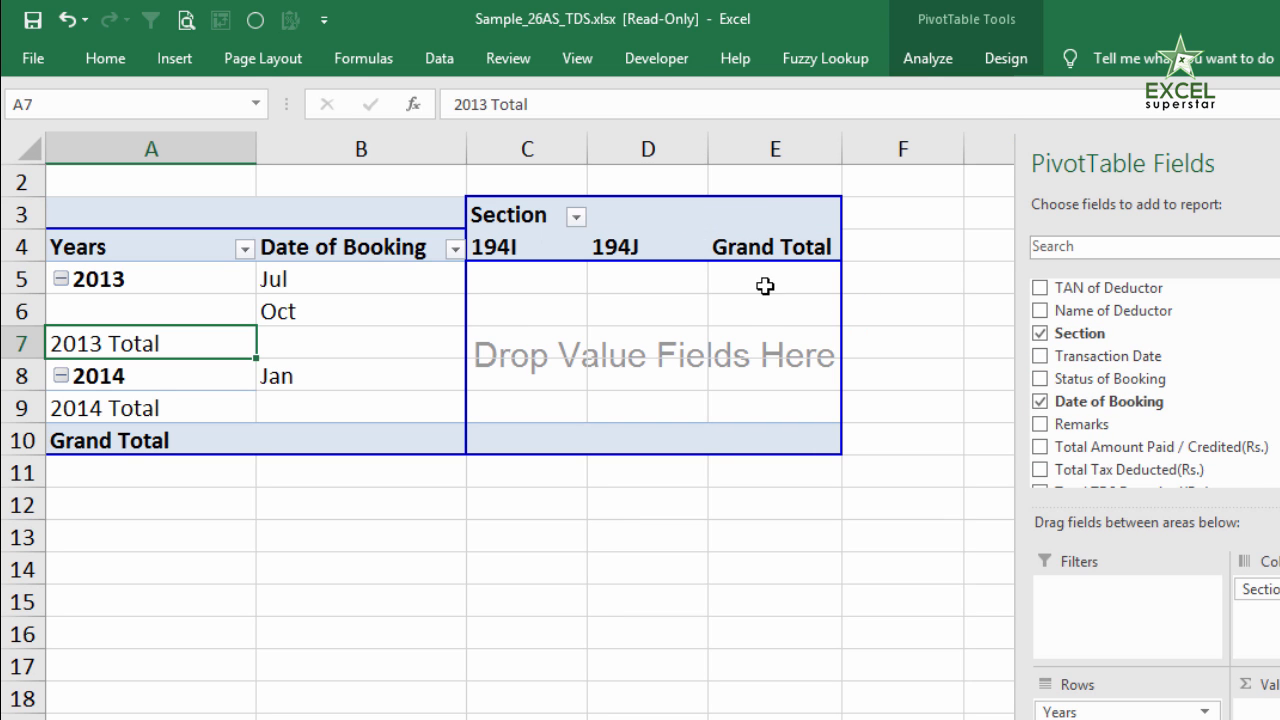
drag(1057, 447, 616, 352)
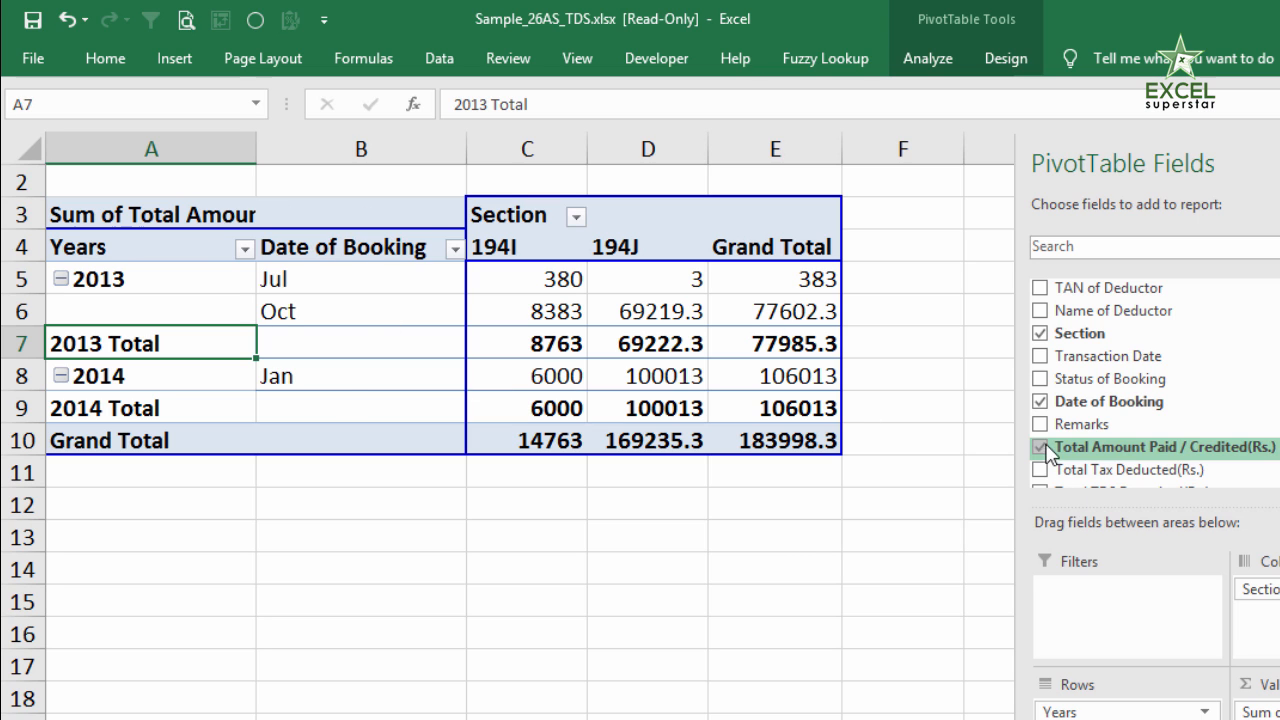
Replace Date of Booking with Transaction Date as the row field and remove Years from the PivotTable.
click(1041, 401)
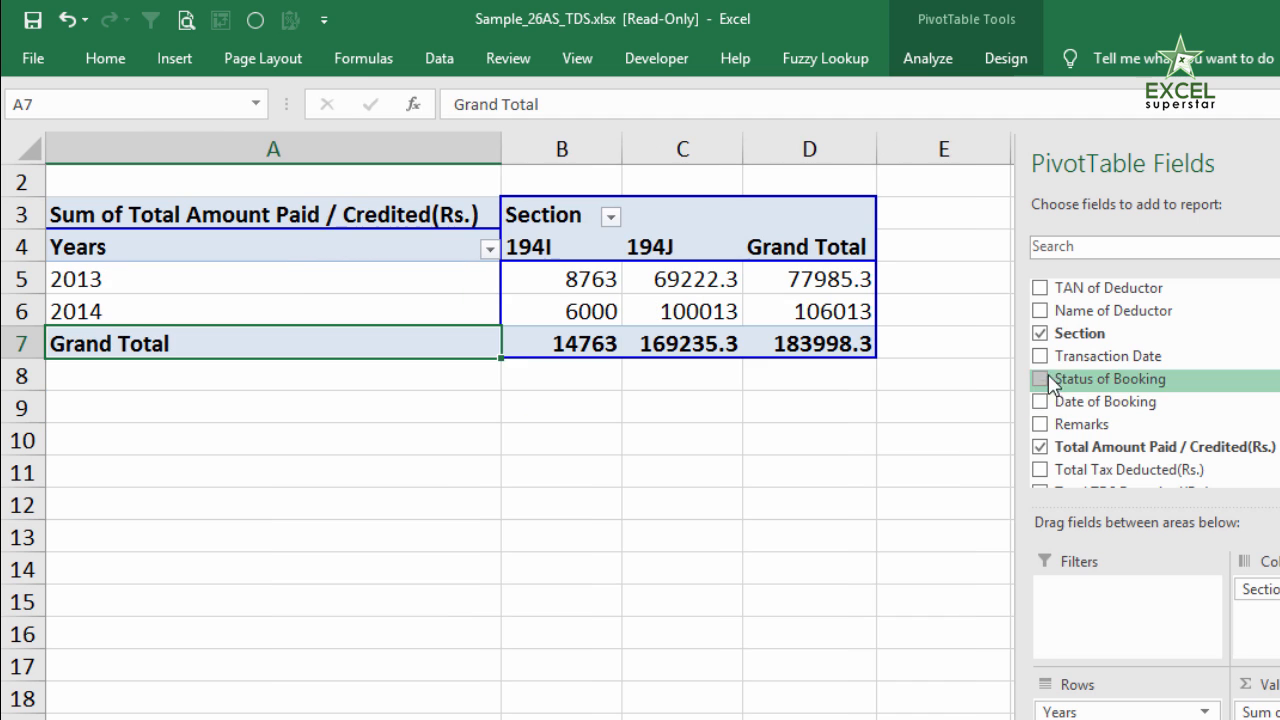
drag(646, 398, 337, 302)
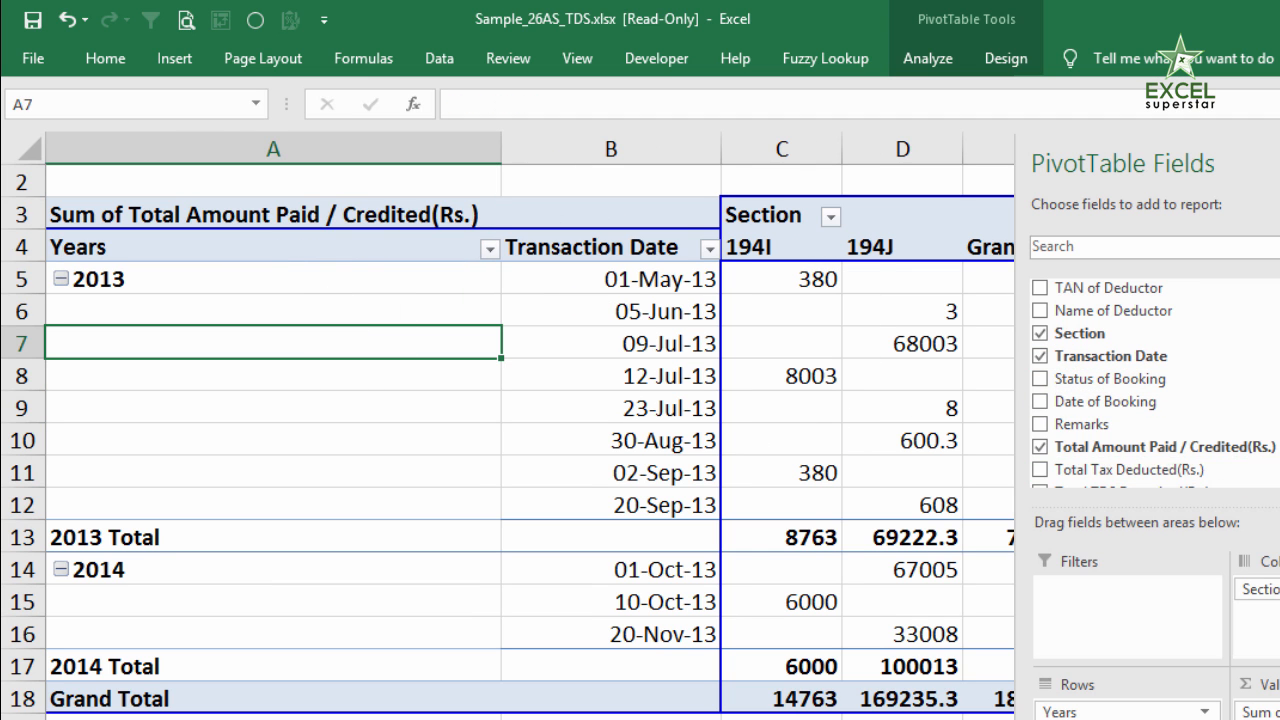
scroll(1230, 470, down, 1)
click(1041, 443)
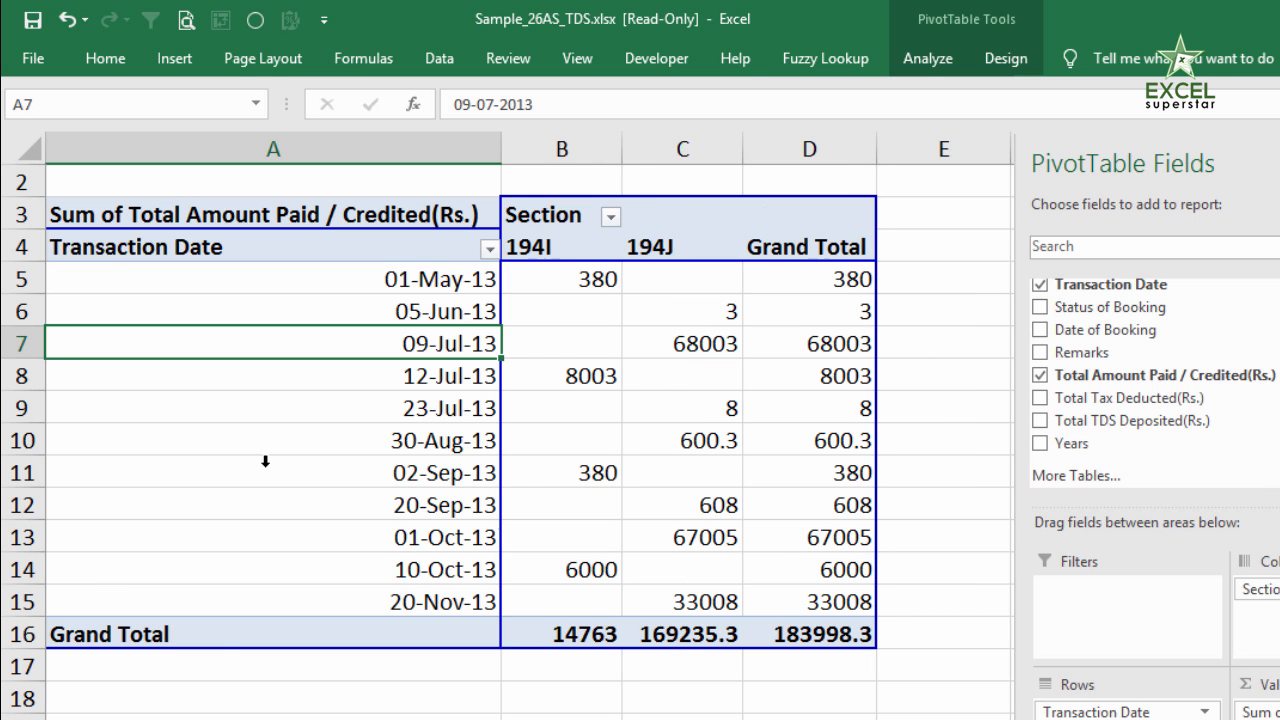
Group the PivotTable's Transaction Date rows by months and years.
right_click(383, 428)
click(449, 652)
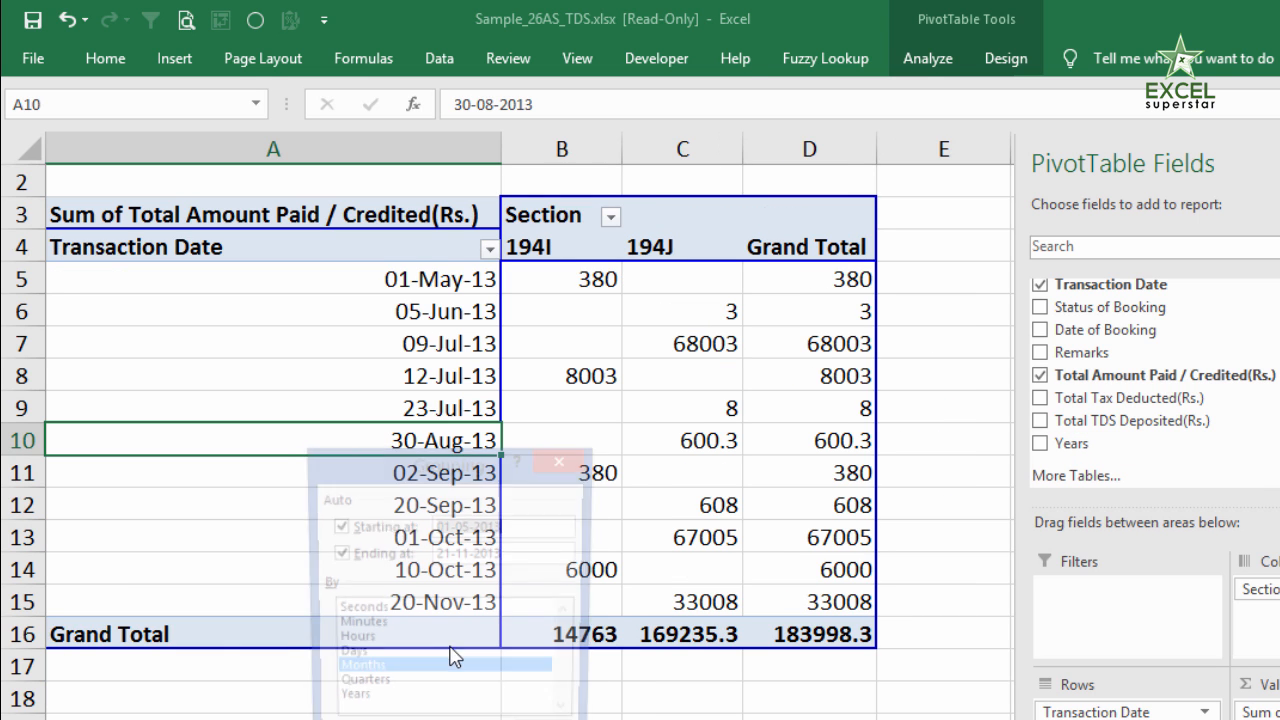
click(360, 703)
key(Return)
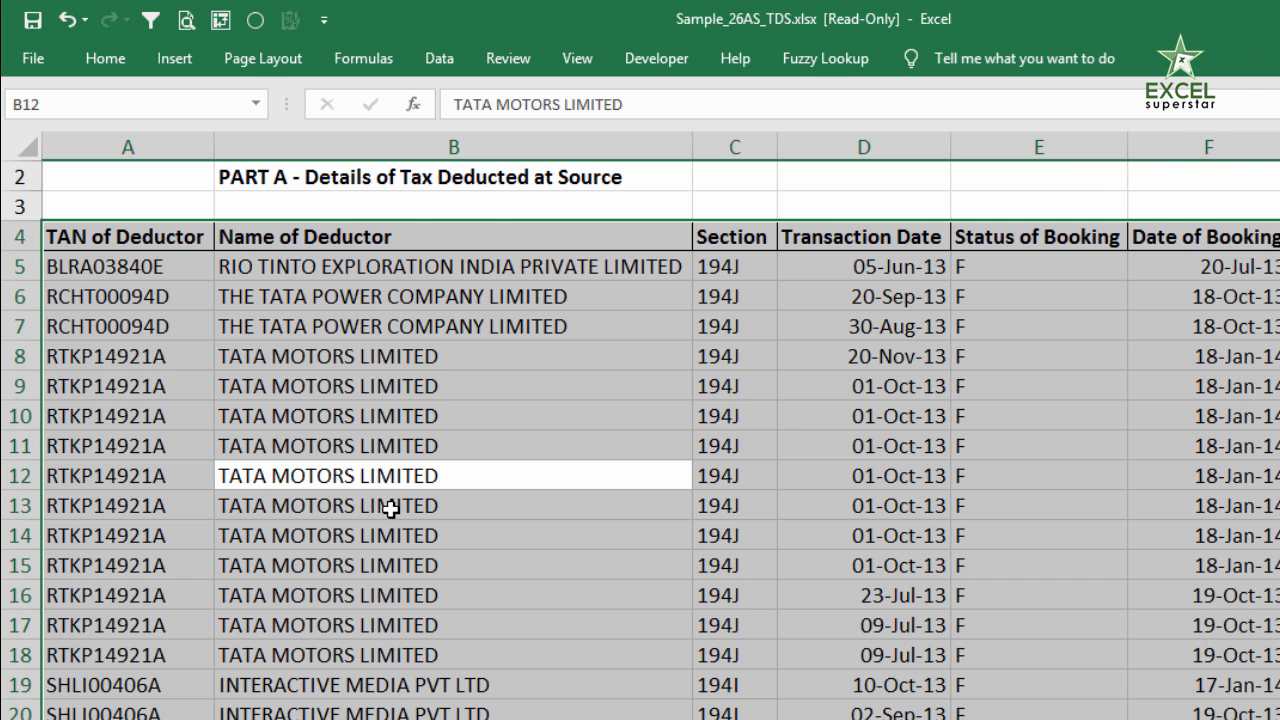
Fill the Sr. No., Name of Deductor and TAN of Deductor headings in A4:C4 with yellow.
click(300, 386)
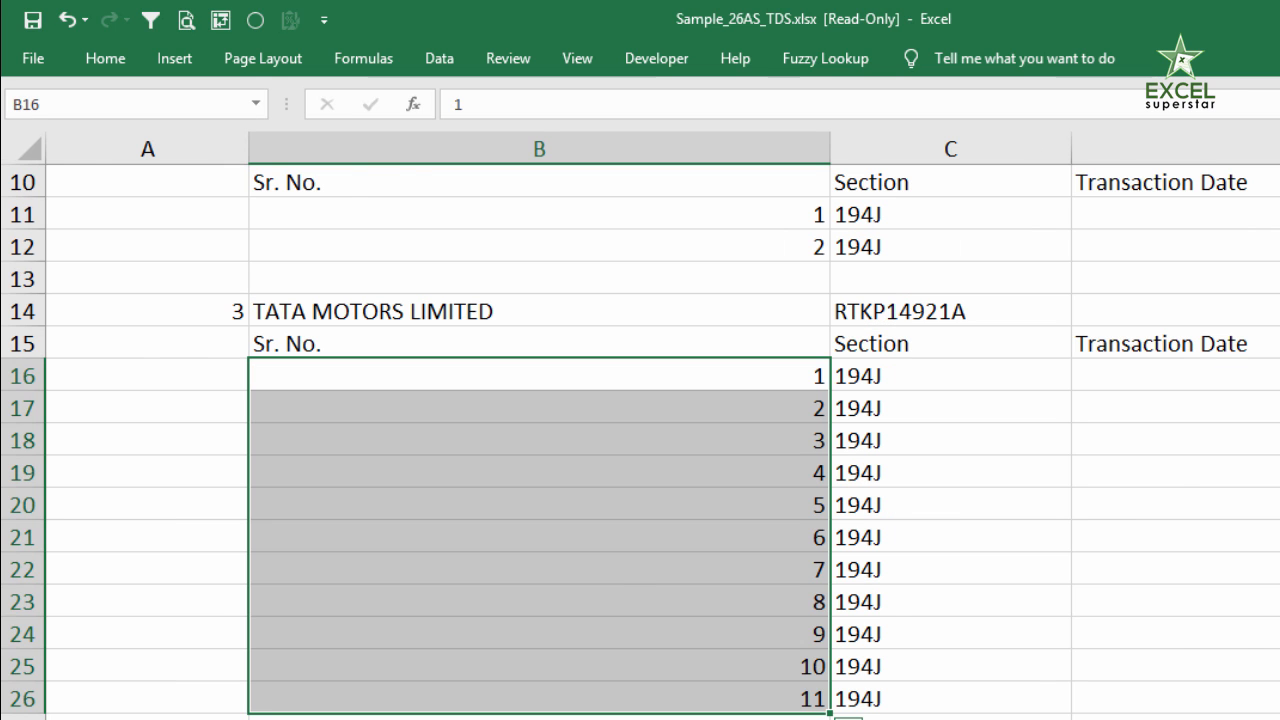
scroll(630, 578, up, 3)
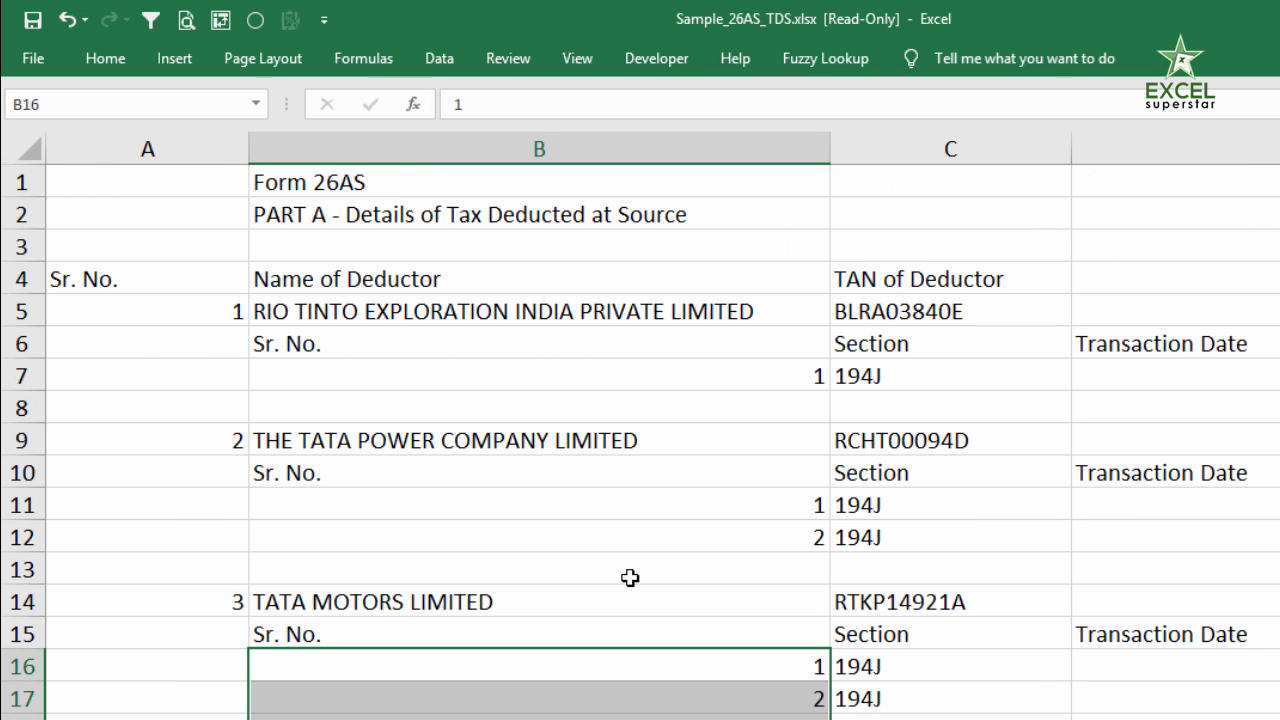
drag(368, 282, 938, 276)
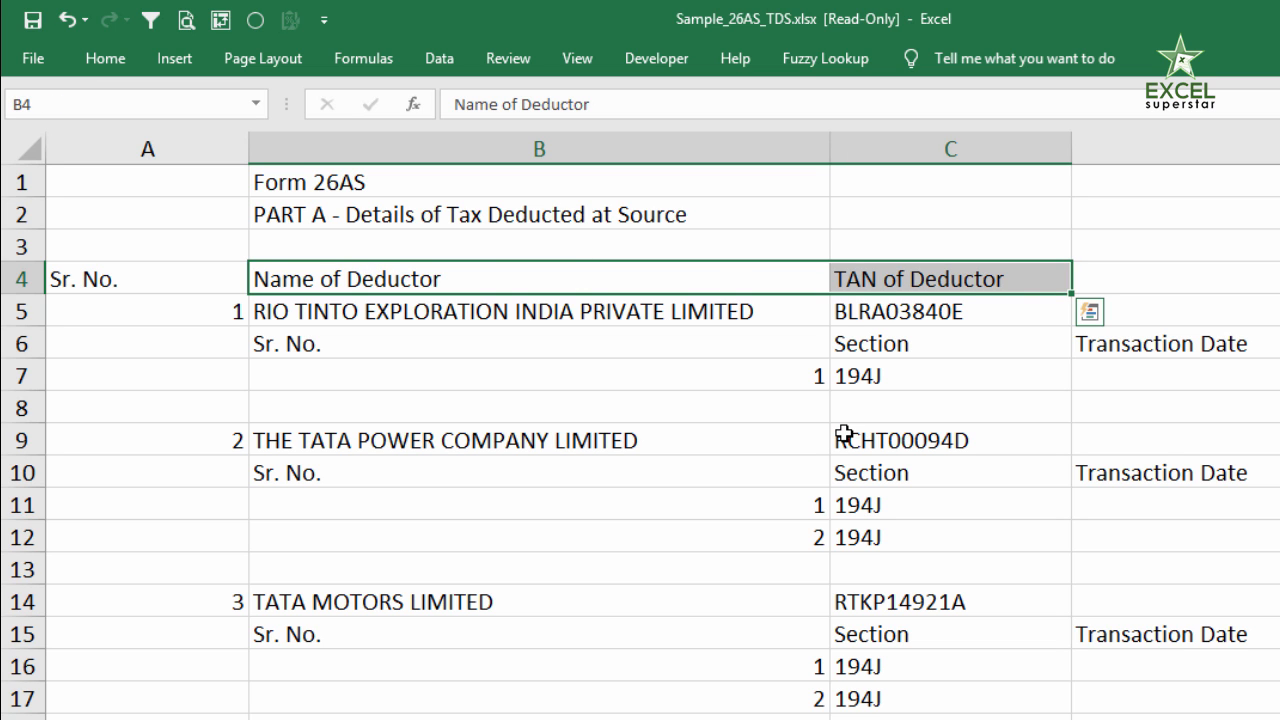
scroll(845, 433, down, 4)
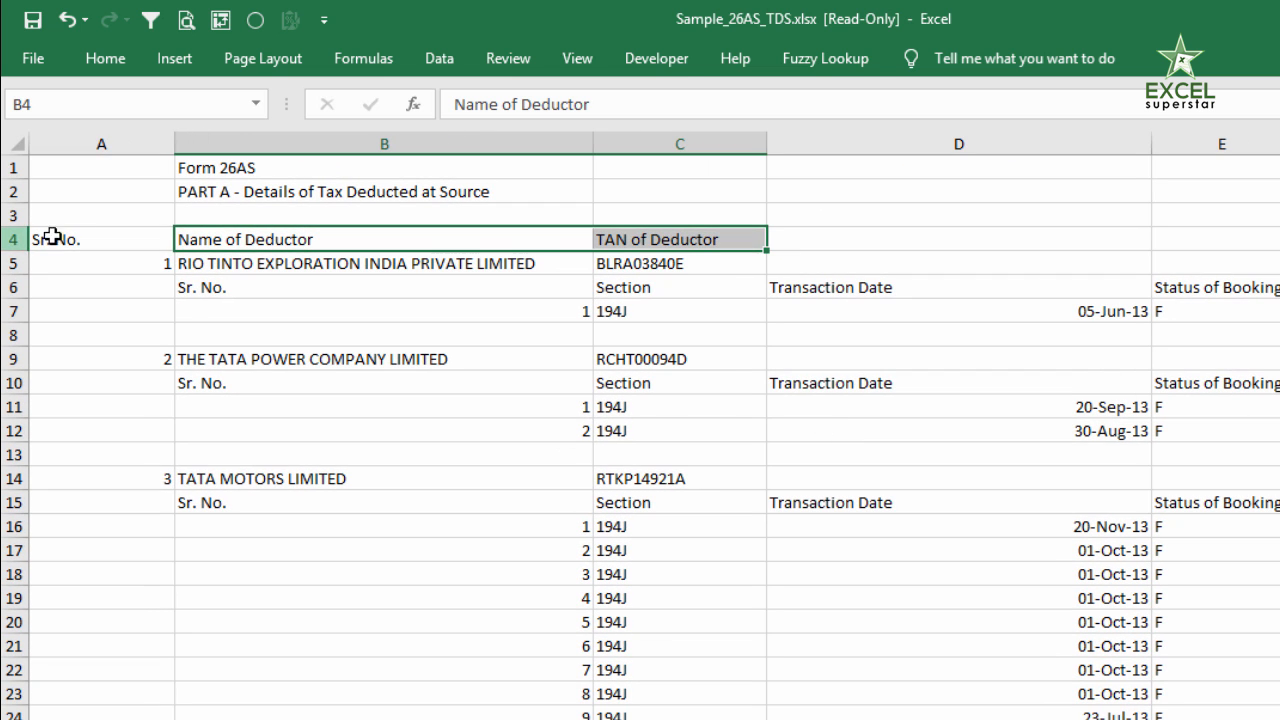
drag(57, 240, 650, 238)
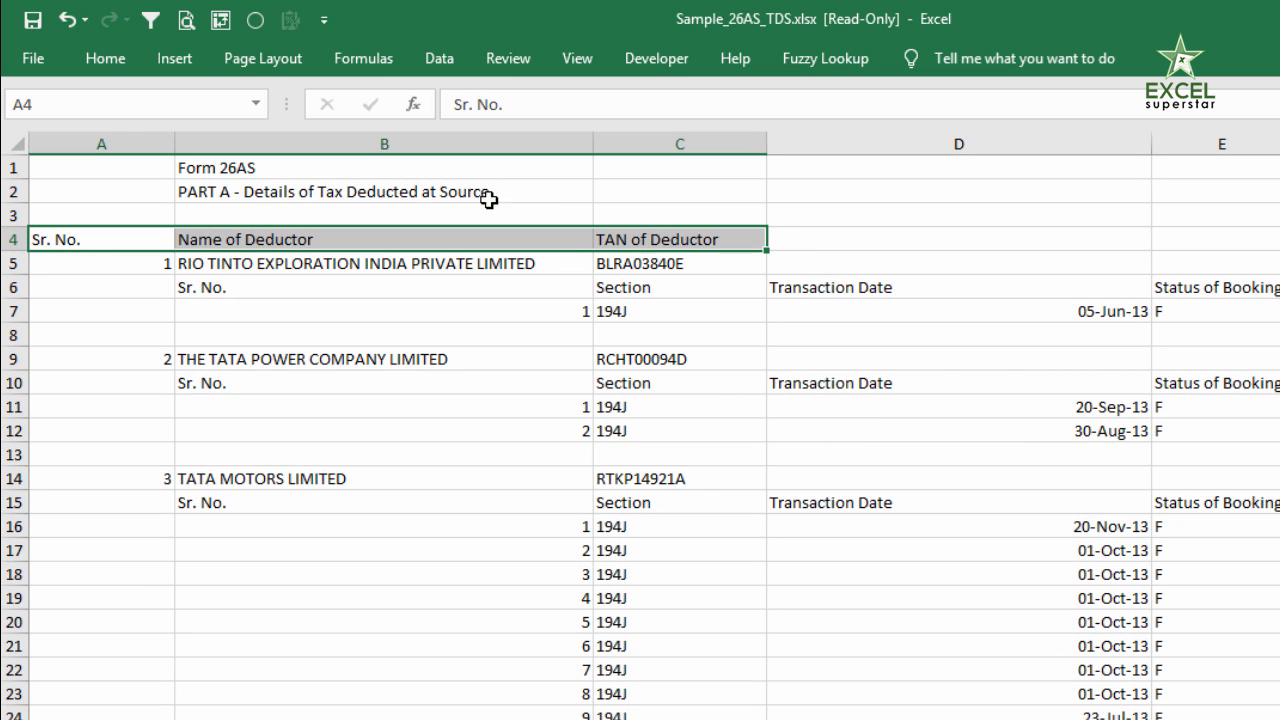
click(103, 58)
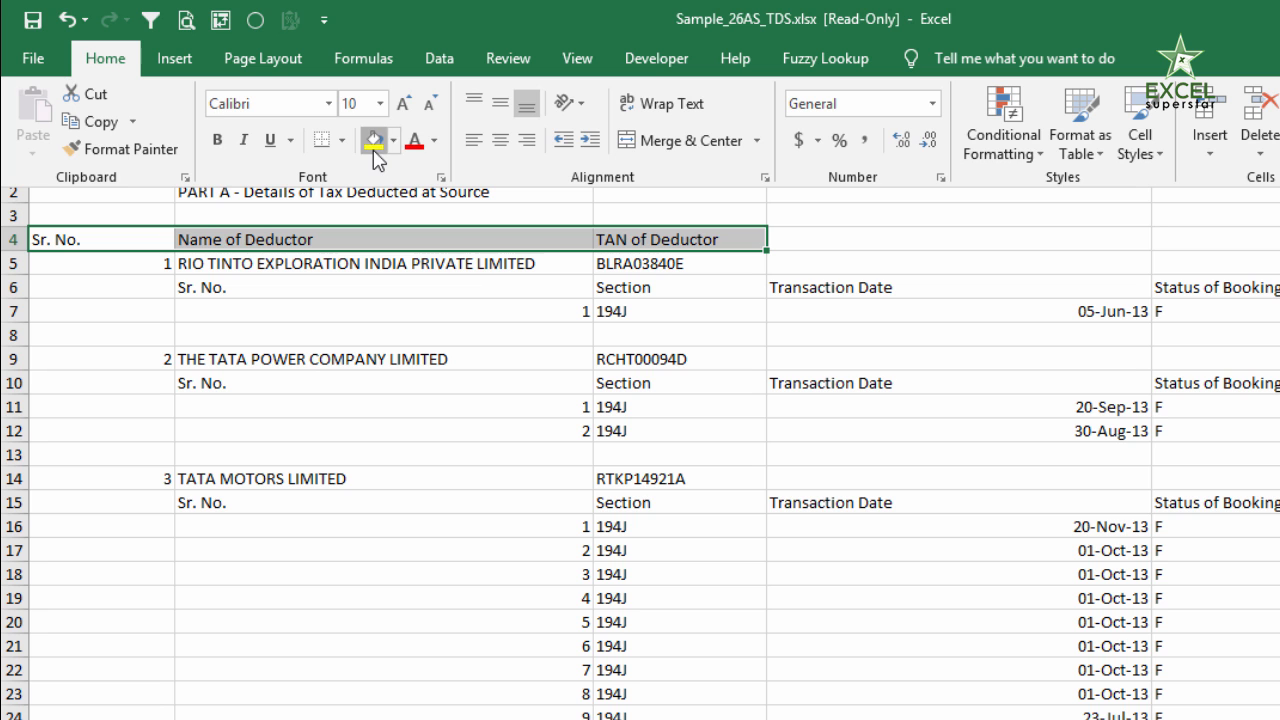
click(373, 140)
Fill the row 6 headings from Transaction Date in D6 through the last adjacent heading with yellow.
click(815, 290)
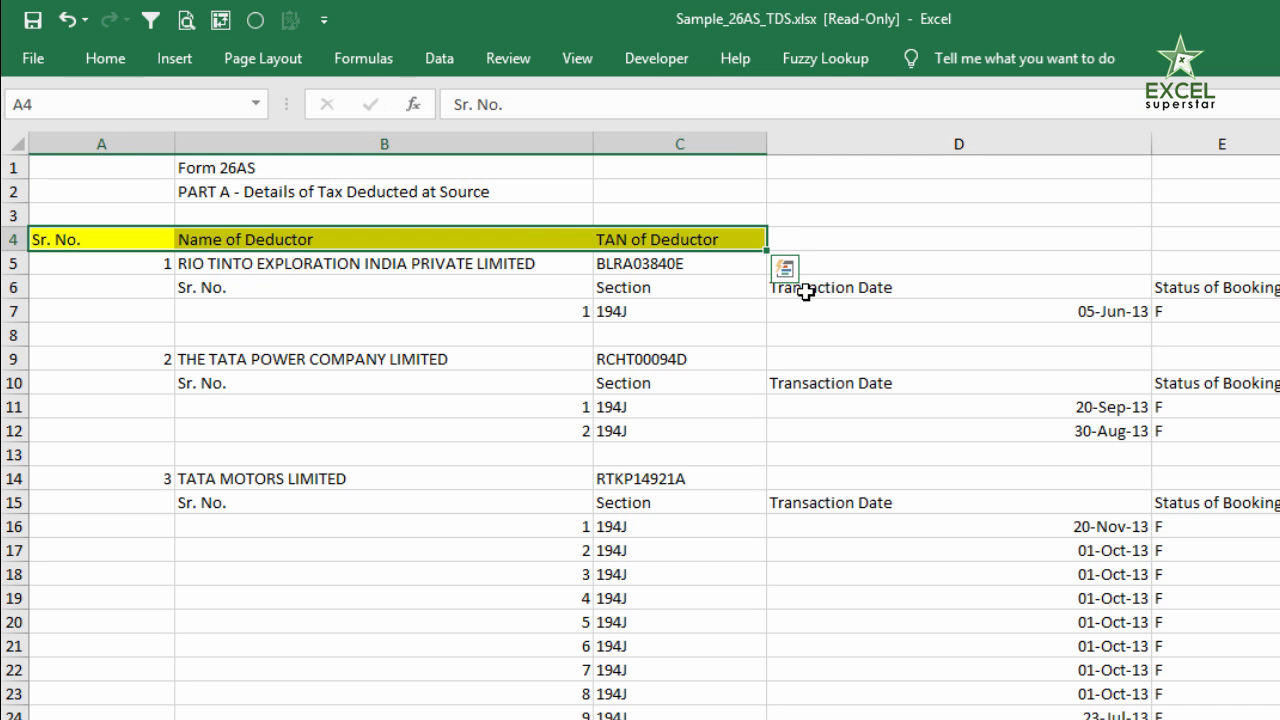
click(810, 289)
key(ctrl+shift+Right)
click(103, 58)
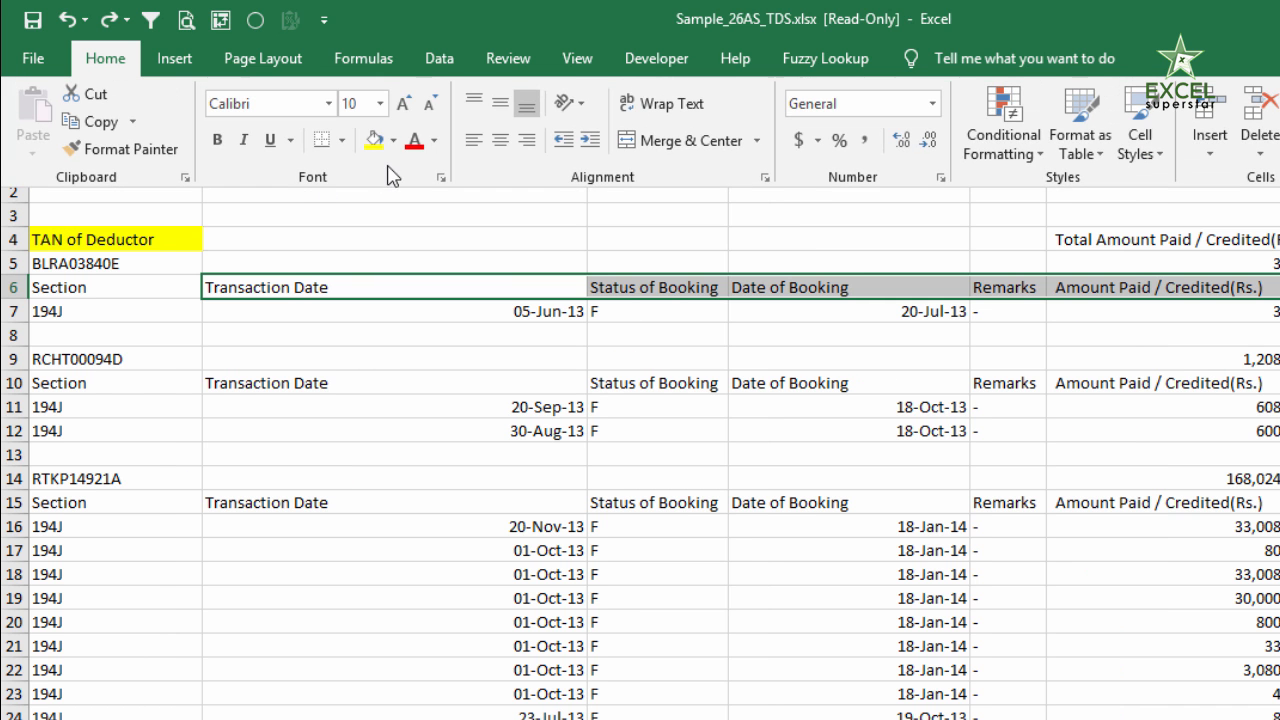
click(380, 142)
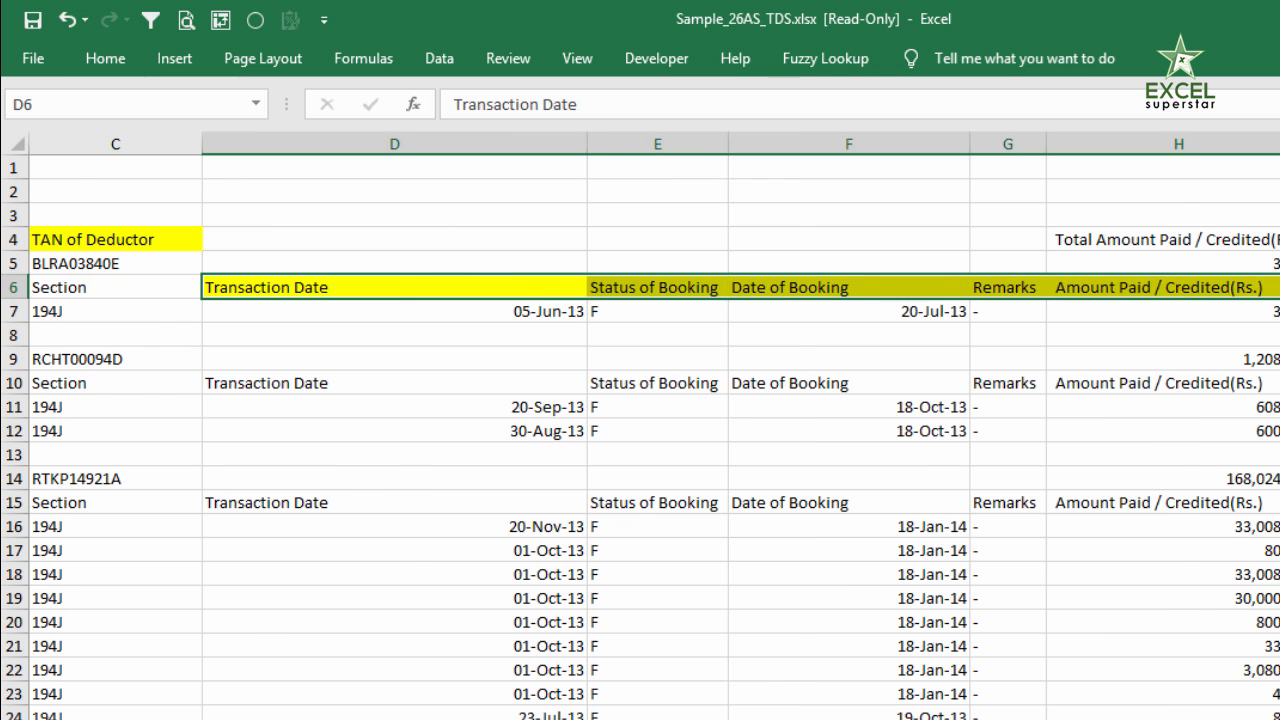
Move the yellow transaction headings from row 6 into row 4, starting at D4 beside TAN of Deductor.
scroll(640, 430, left, 2)
key(ctrl+c)
click(815, 240)
key(ctrl+v)
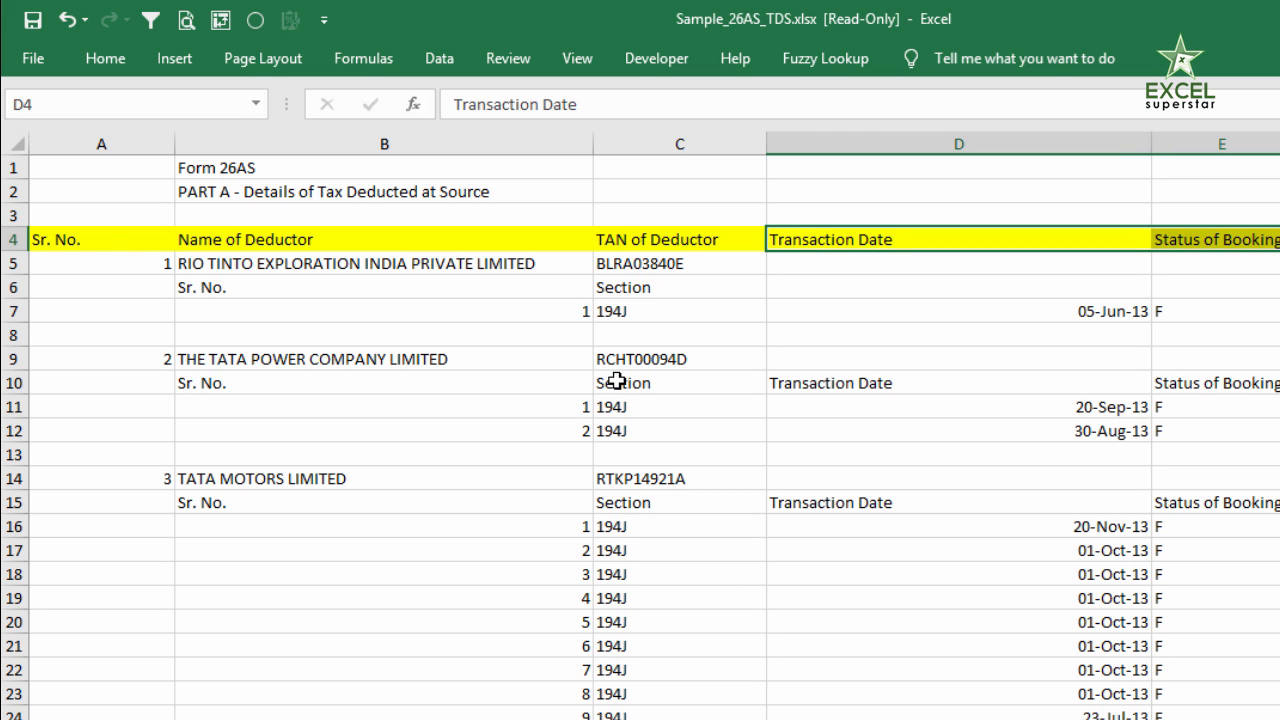
Make the deductor TAN values in C5, C9 and C14 bold.
click(650, 266)
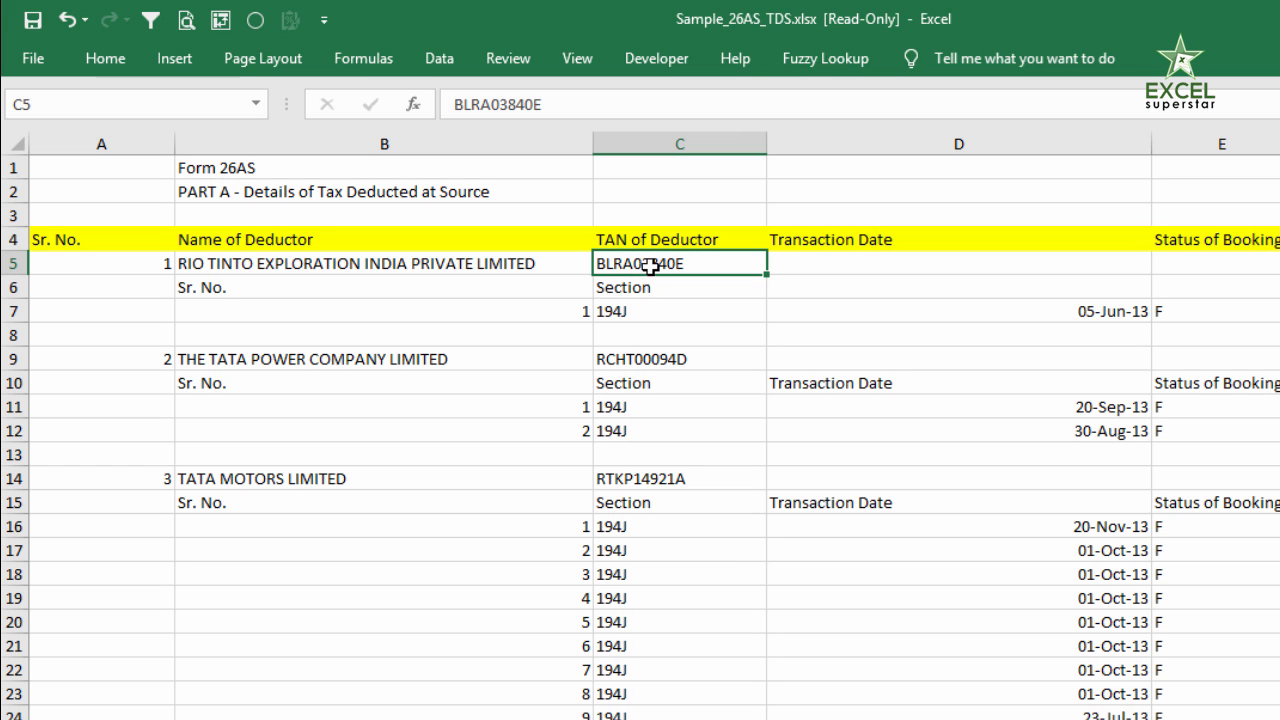
ctrl+click(649, 361)
ctrl+click(651, 477)
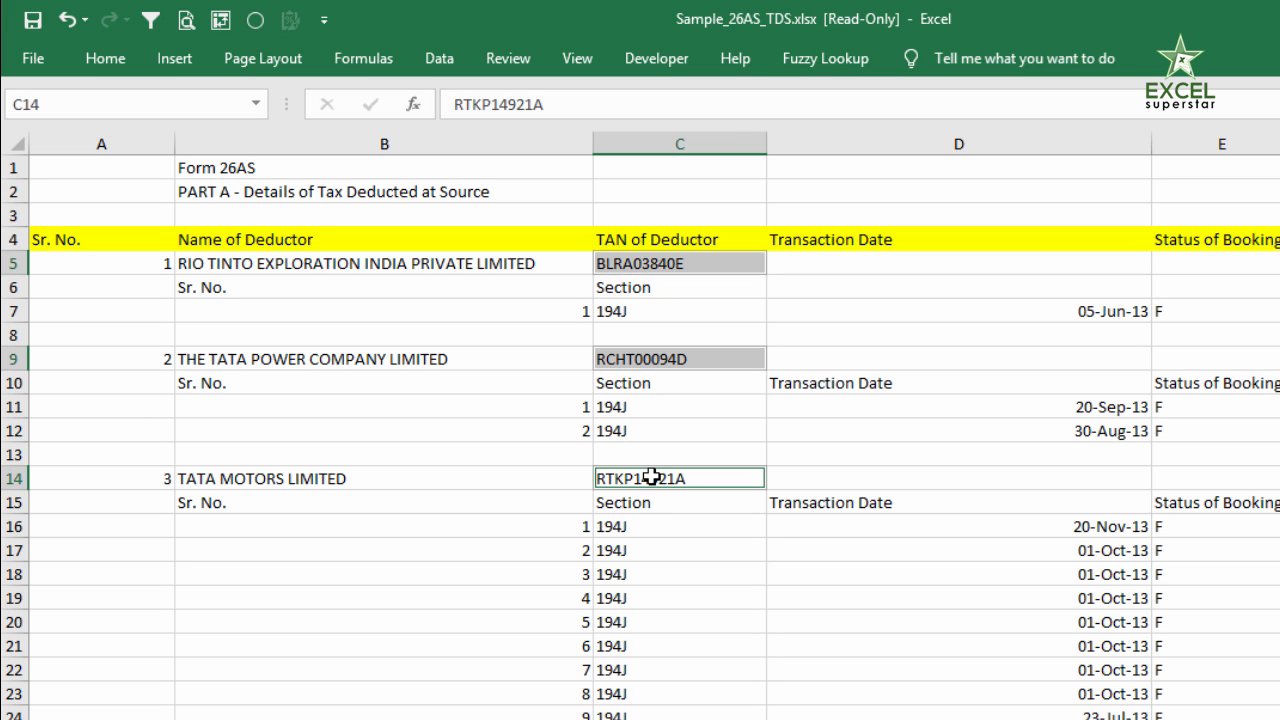
key(ctrl+b)
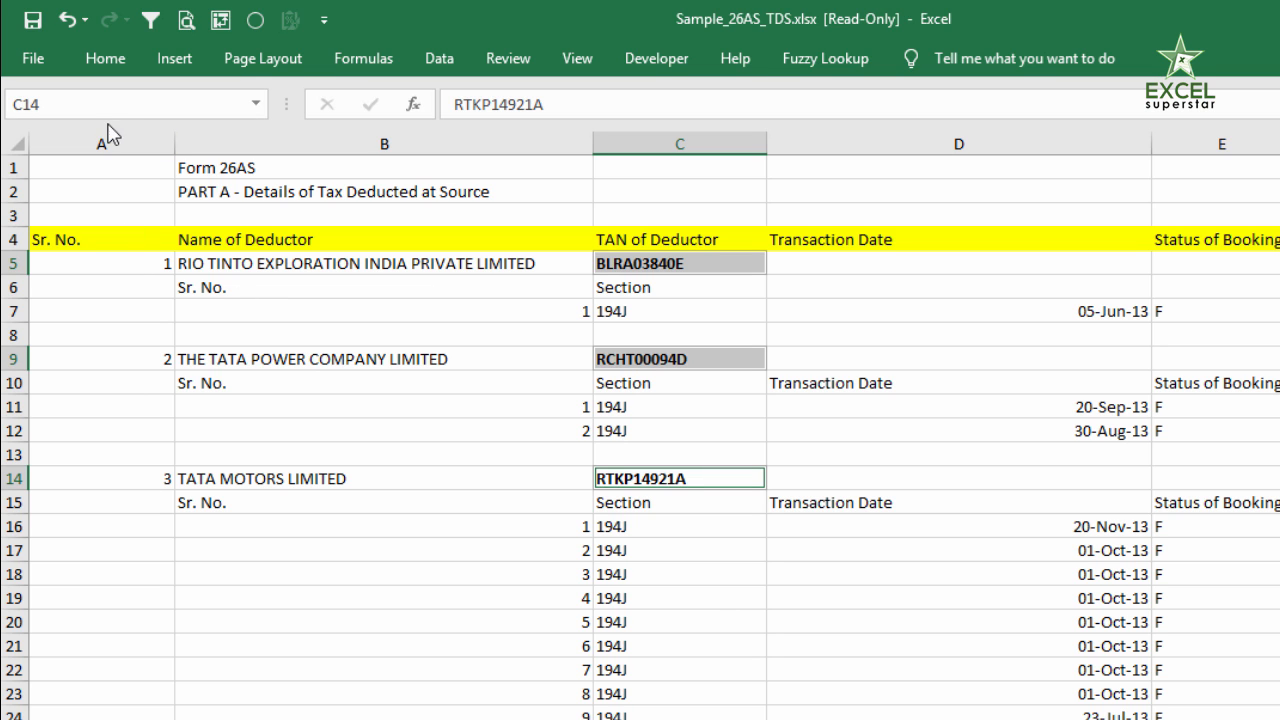
Select only the number constants in column A with Go To Special and fill them all with the relative formula =C5.
click(105, 142)
key(ctrl+g)
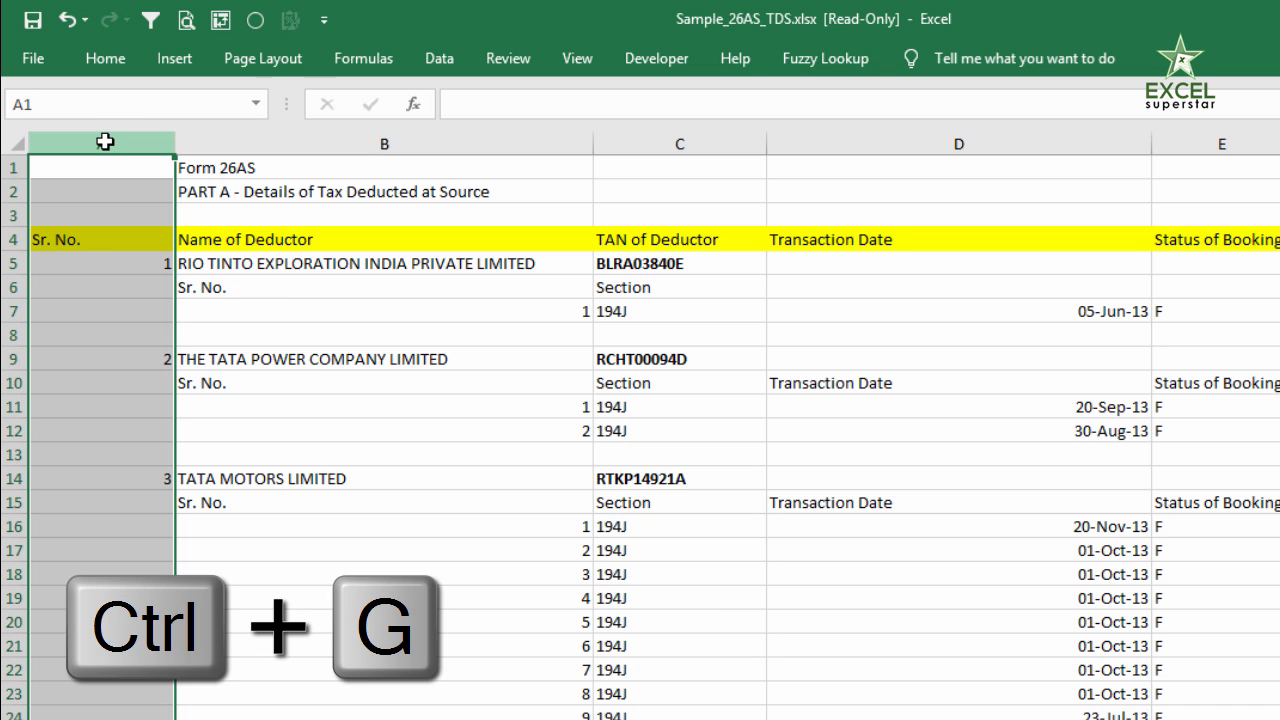
drag(674, 334, 297, 359)
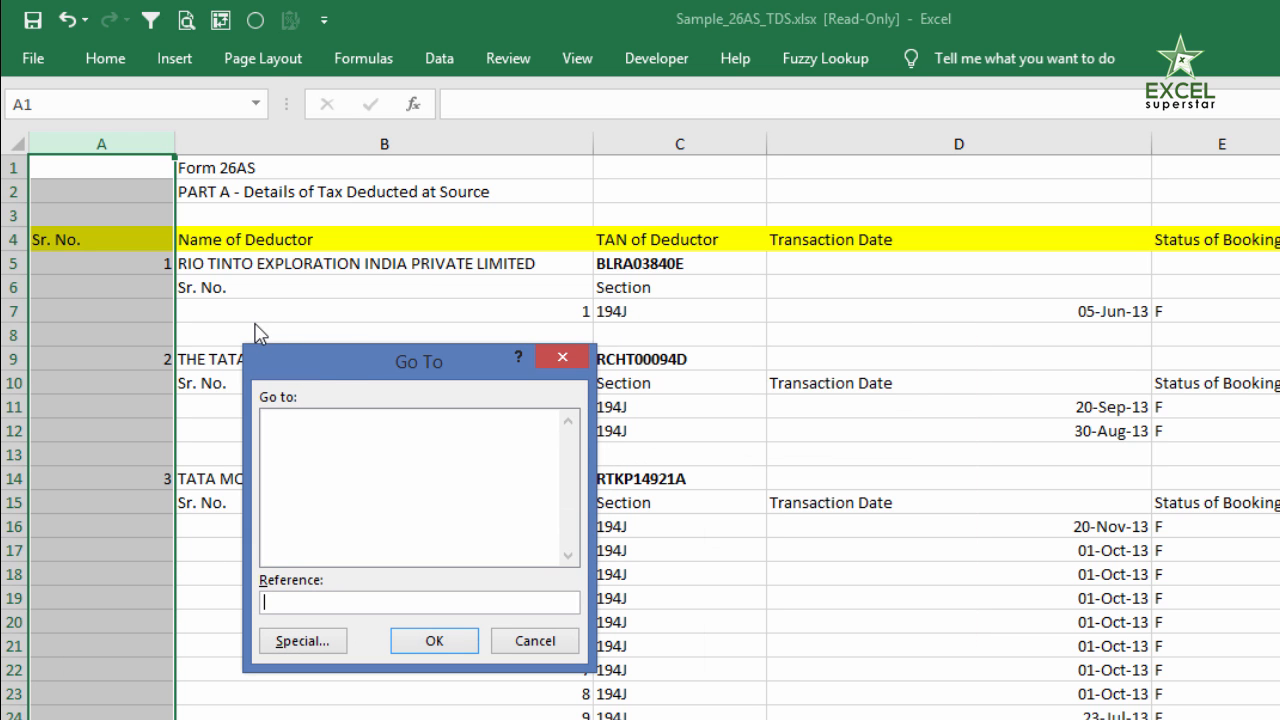
click(287, 643)
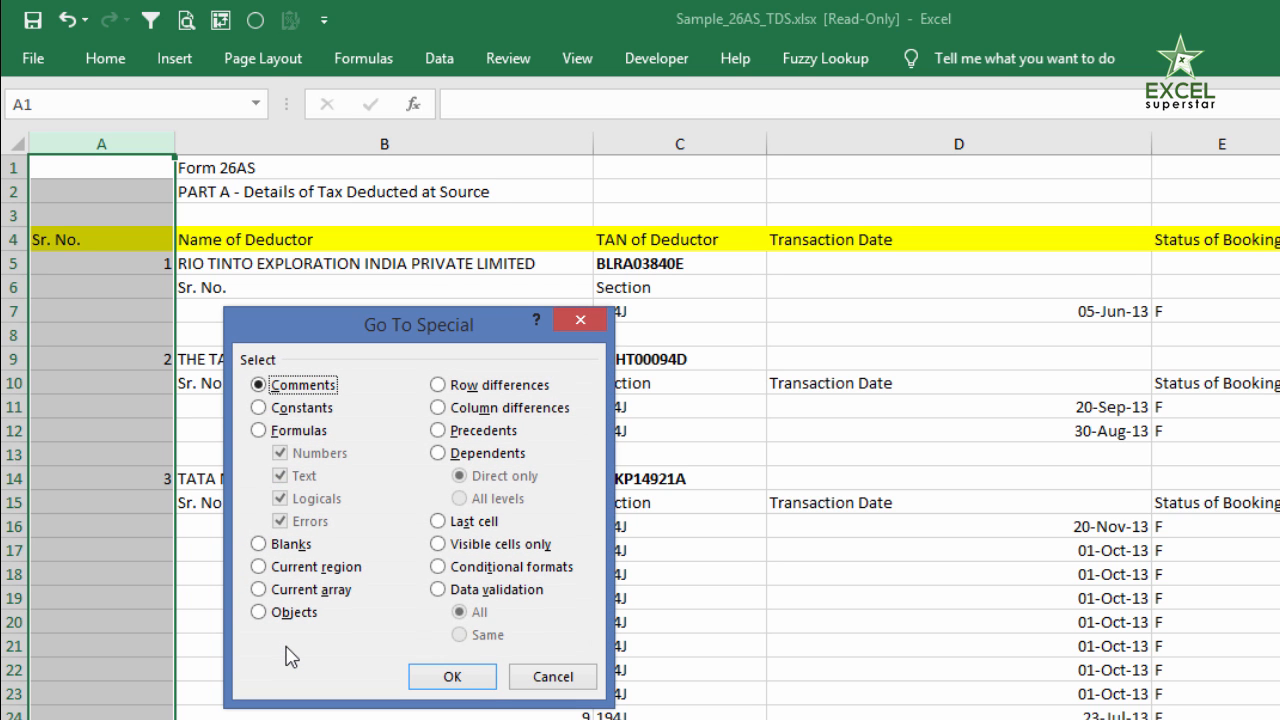
click(290, 409)
click(285, 476)
click(289, 499)
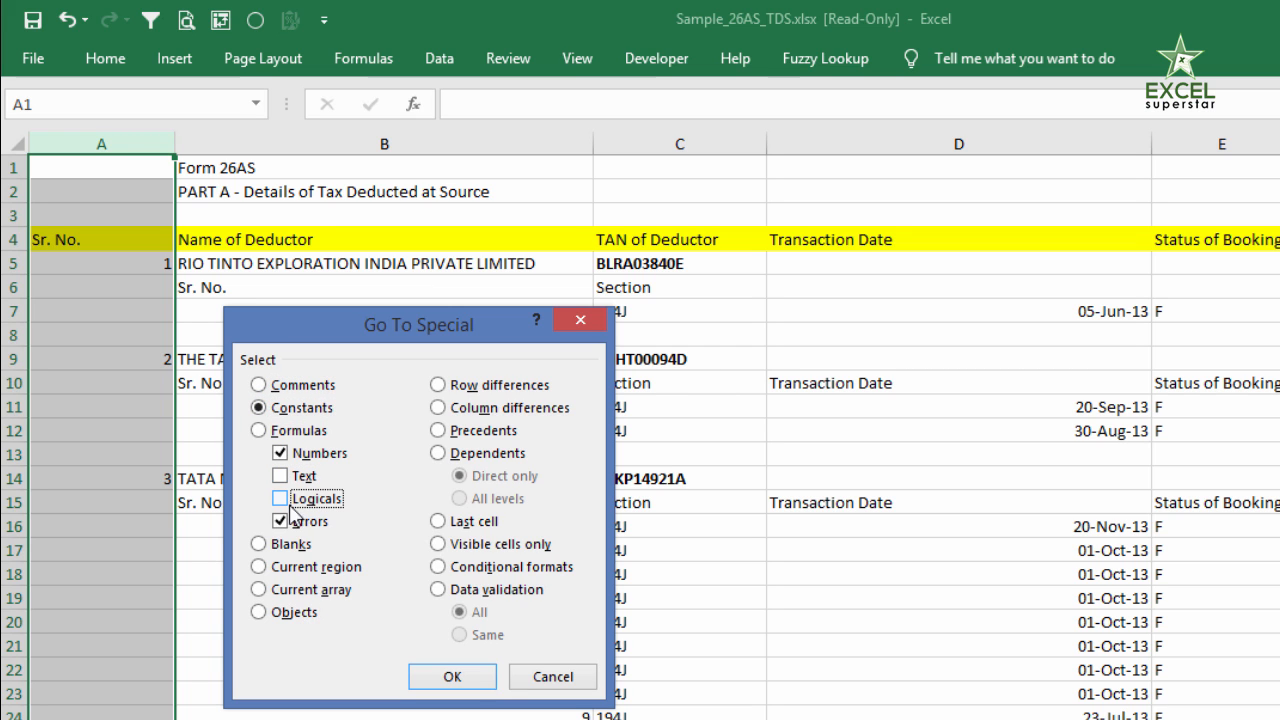
click(281, 523)
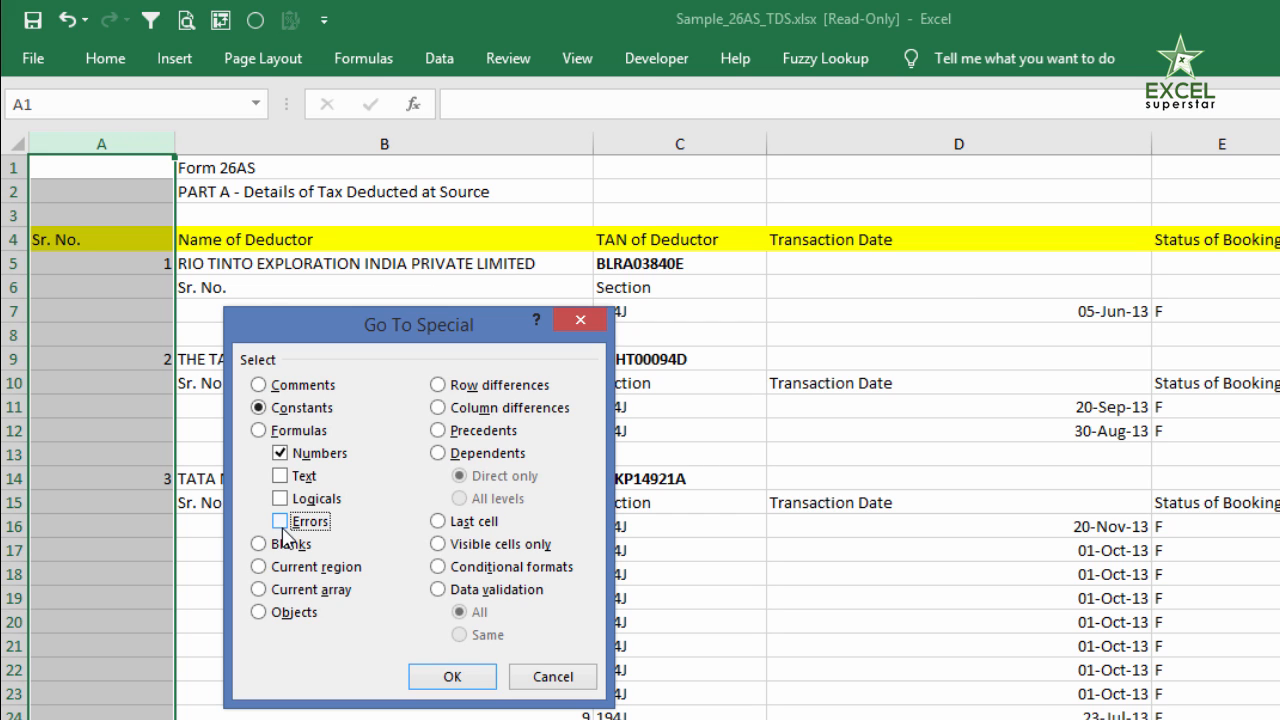
click(452, 678)
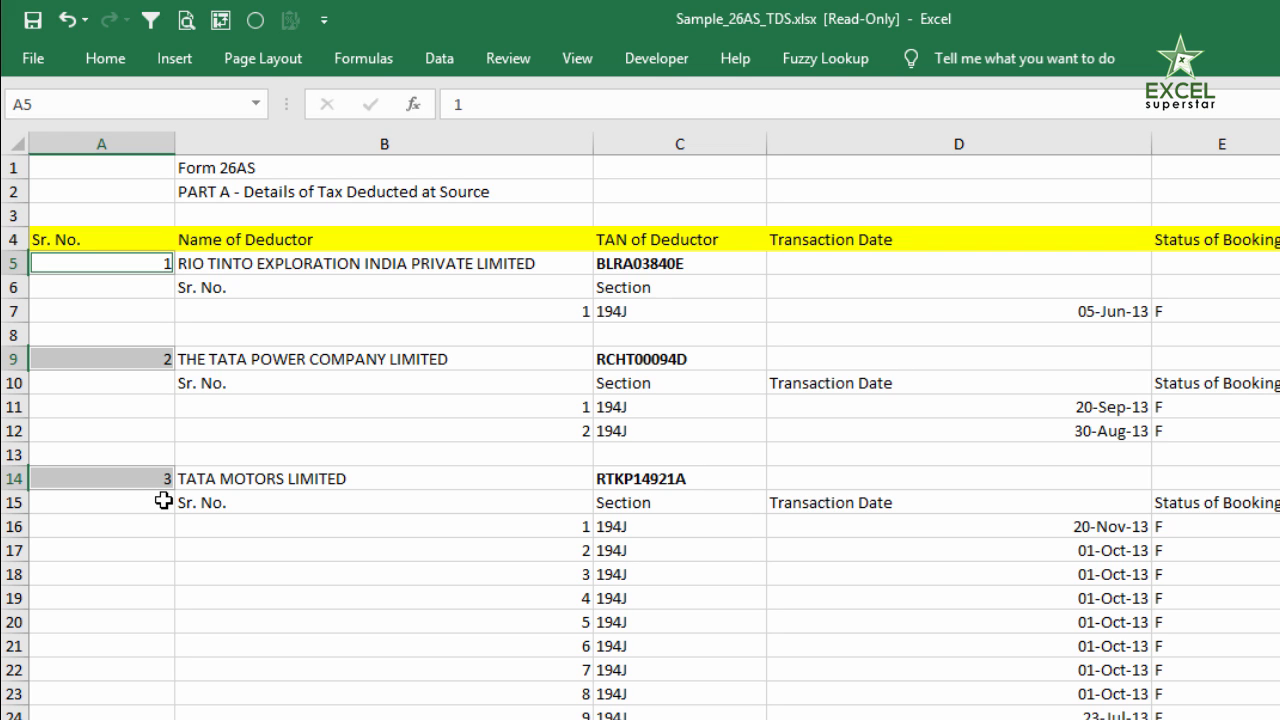
text(=)
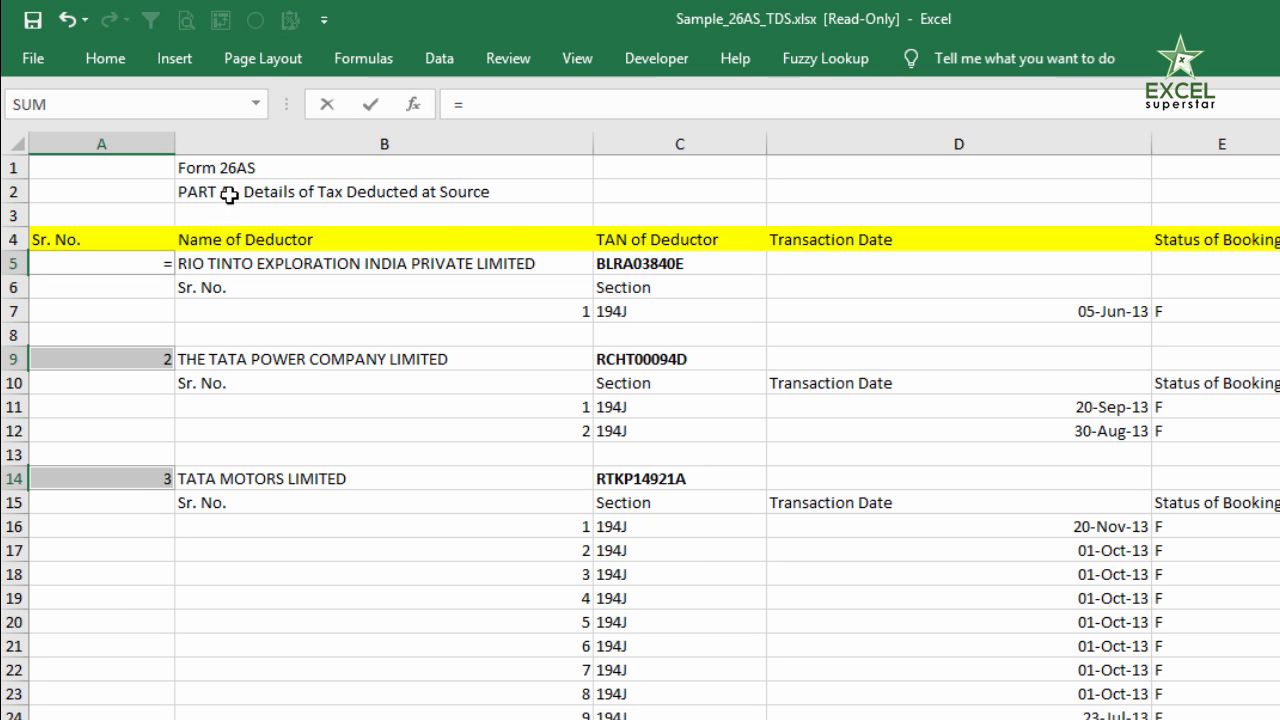
click(631, 265)
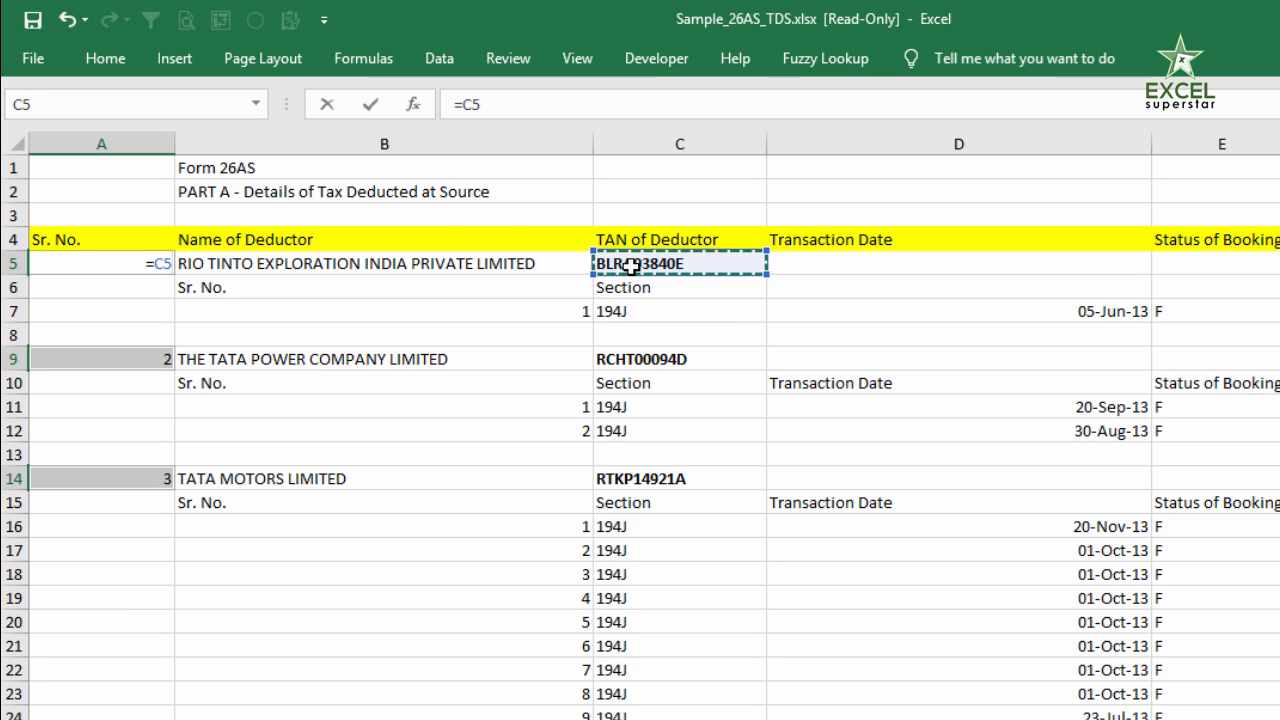
key(ctrl+Return)
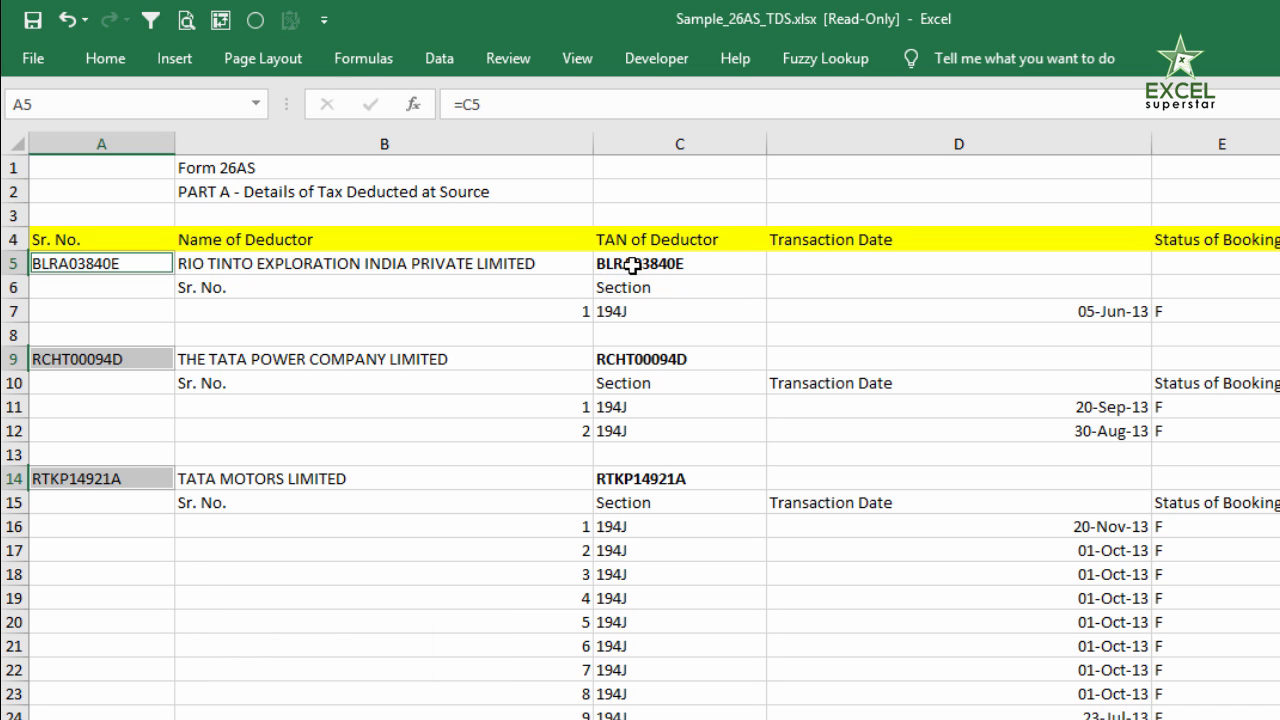
Narrow column B, select only its number constants with Go To Special and clear their contents.
click(480, 296)
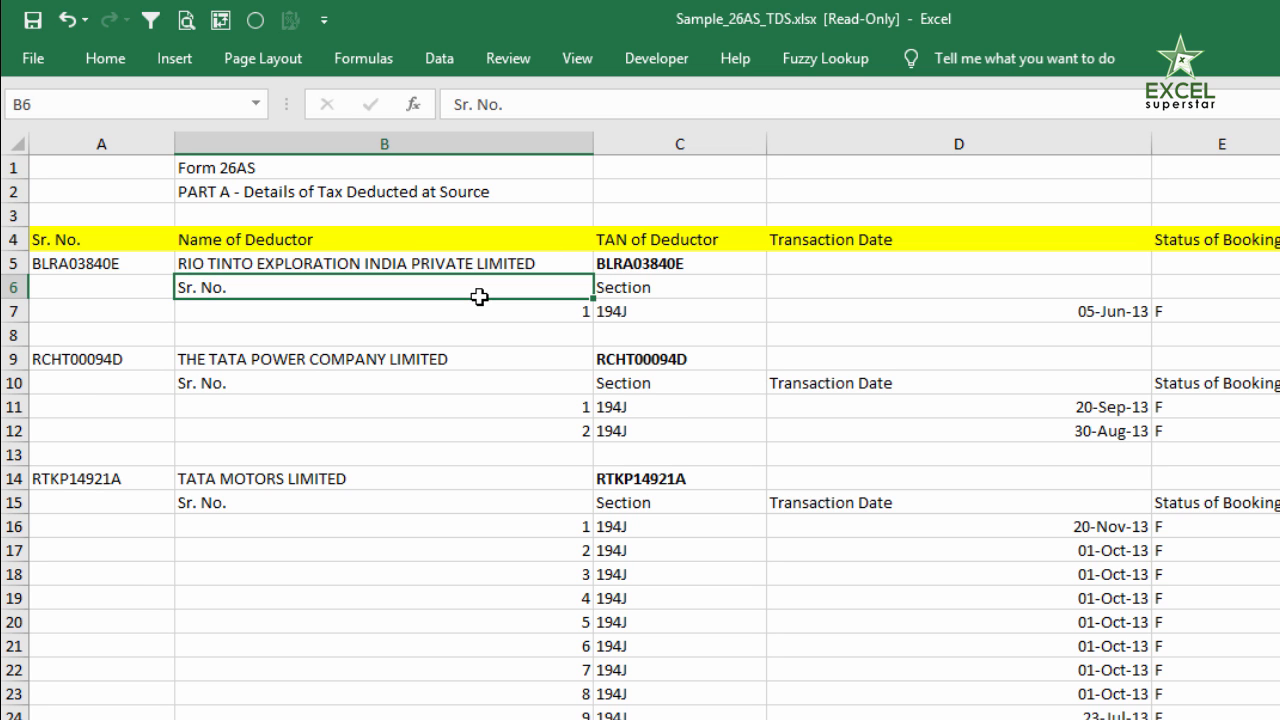
drag(593, 146, 489, 144)
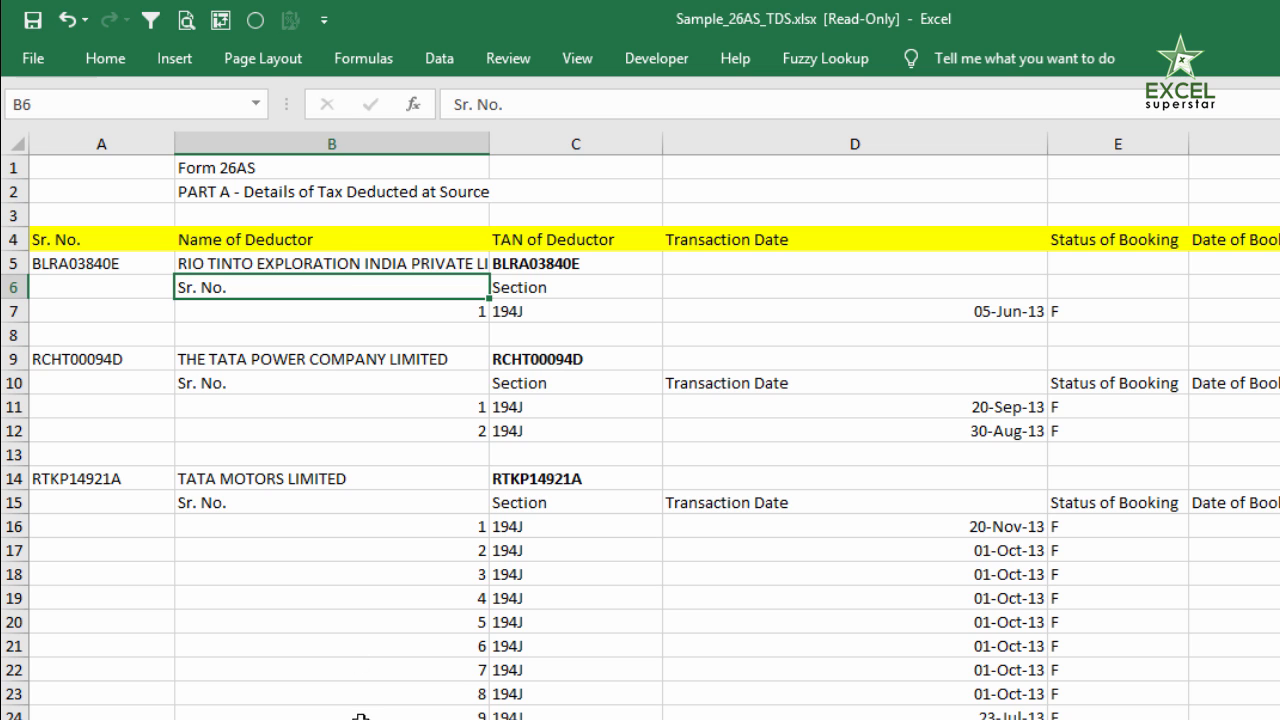
click(347, 150)
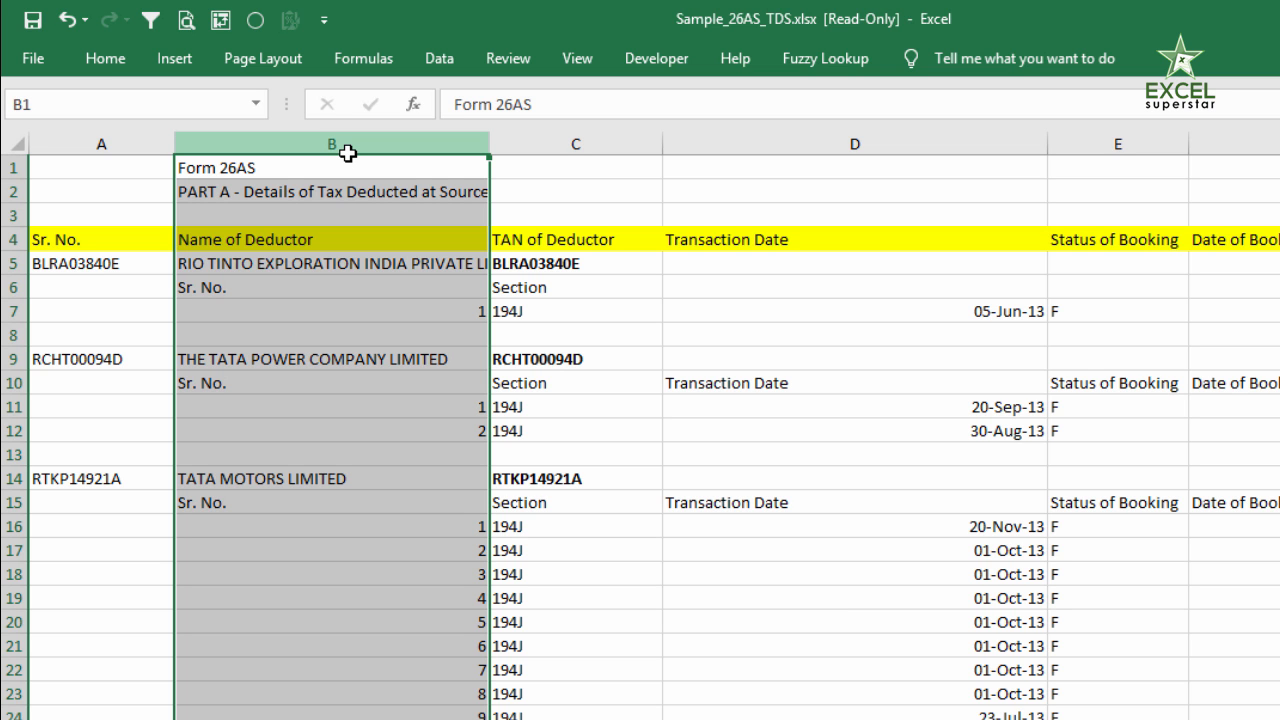
key(F5)
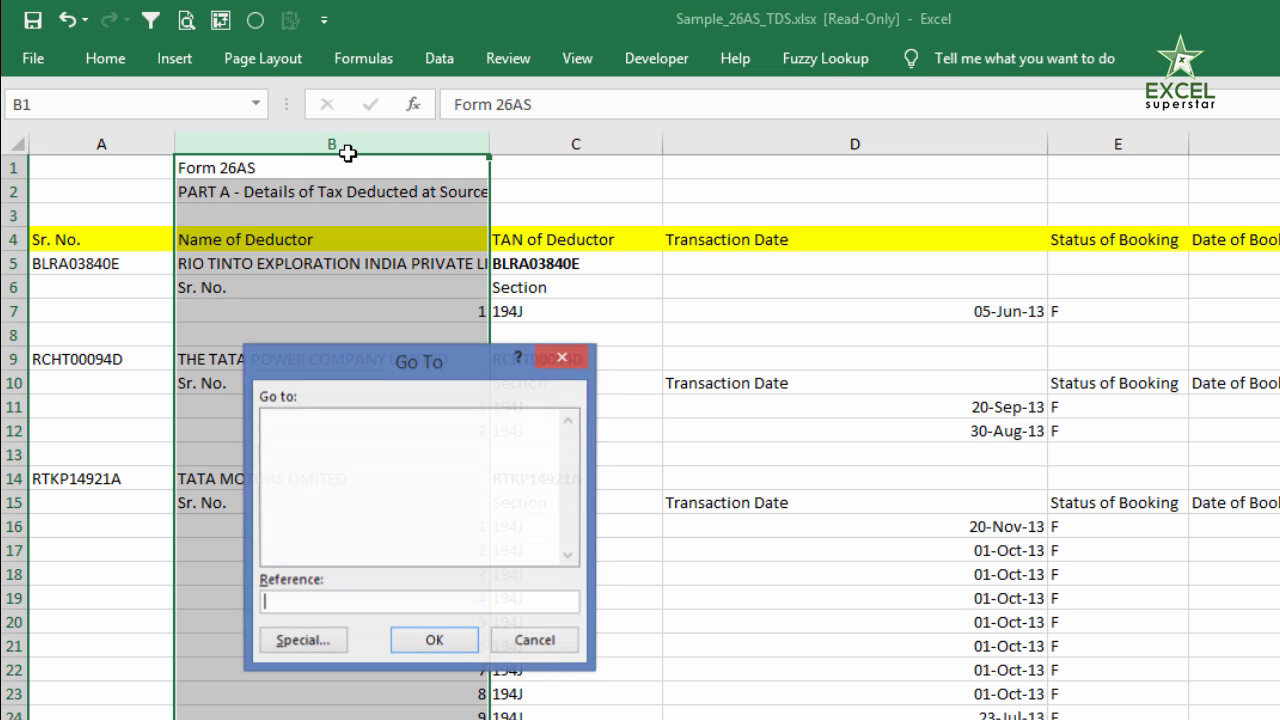
click(287, 645)
click(276, 410)
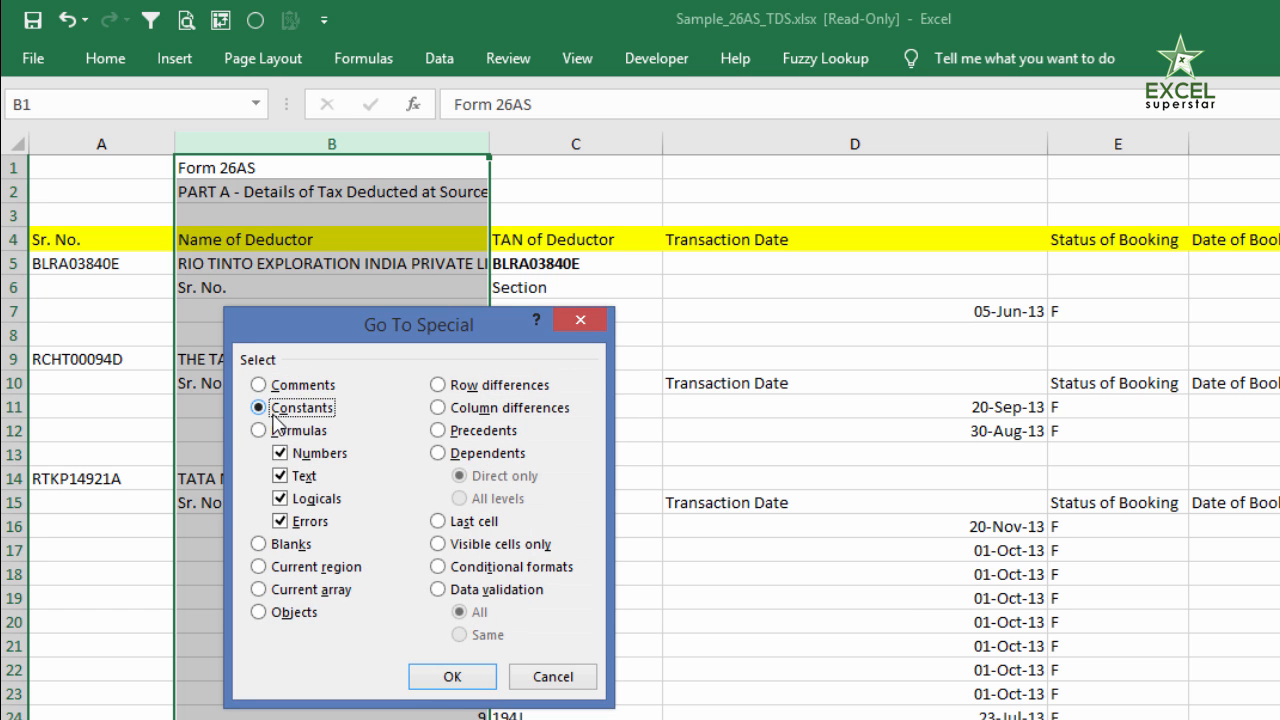
click(280, 476)
click(280, 498)
click(280, 521)
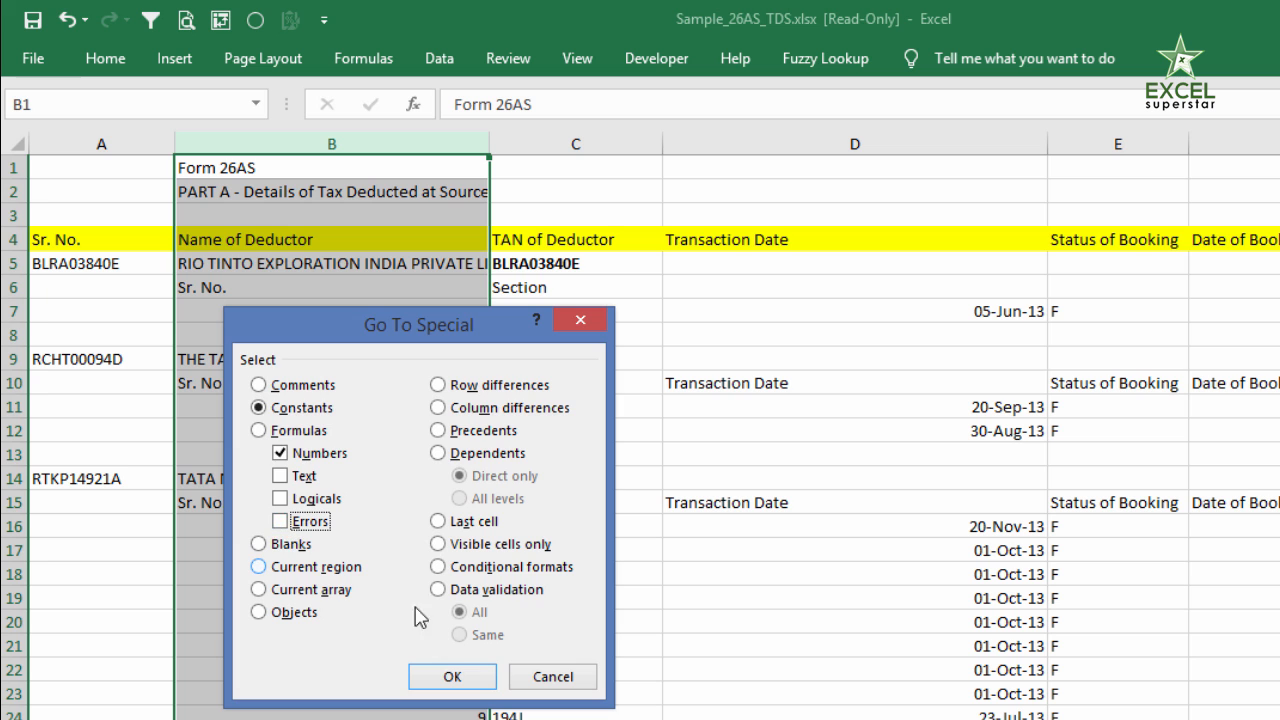
drag(472, 324, 732, 87)
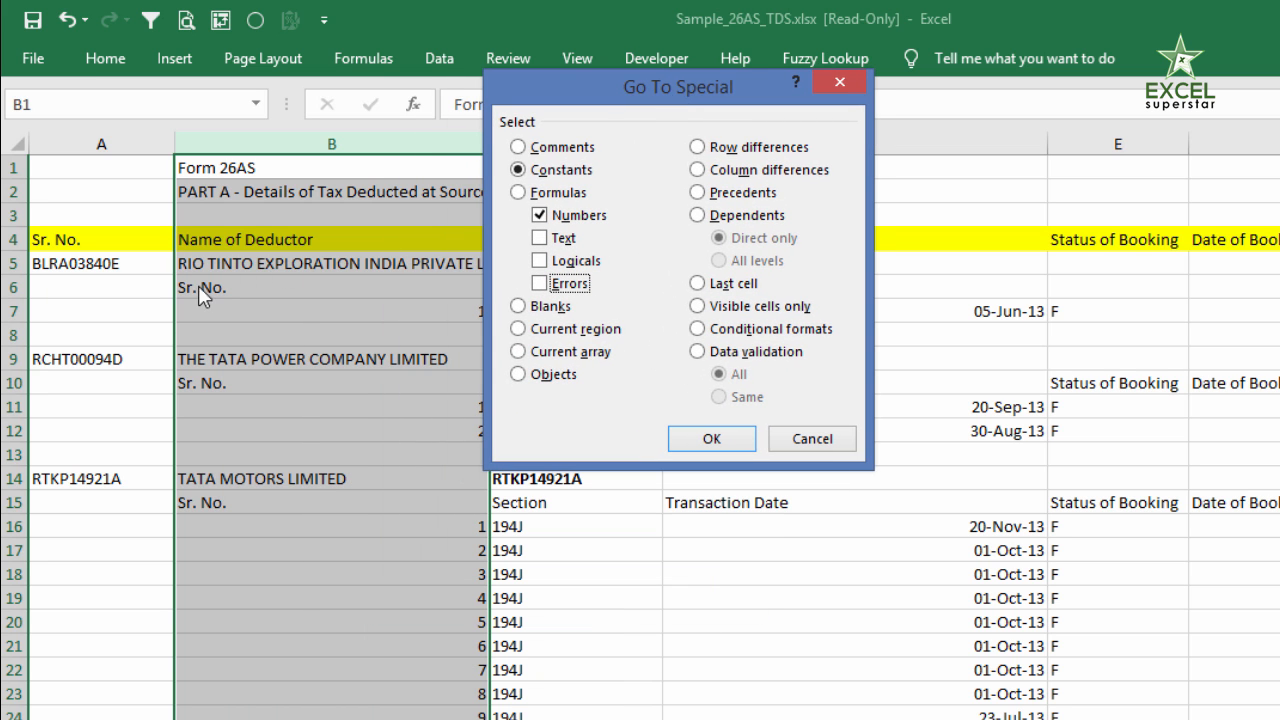
drag(636, 74, 688, 90)
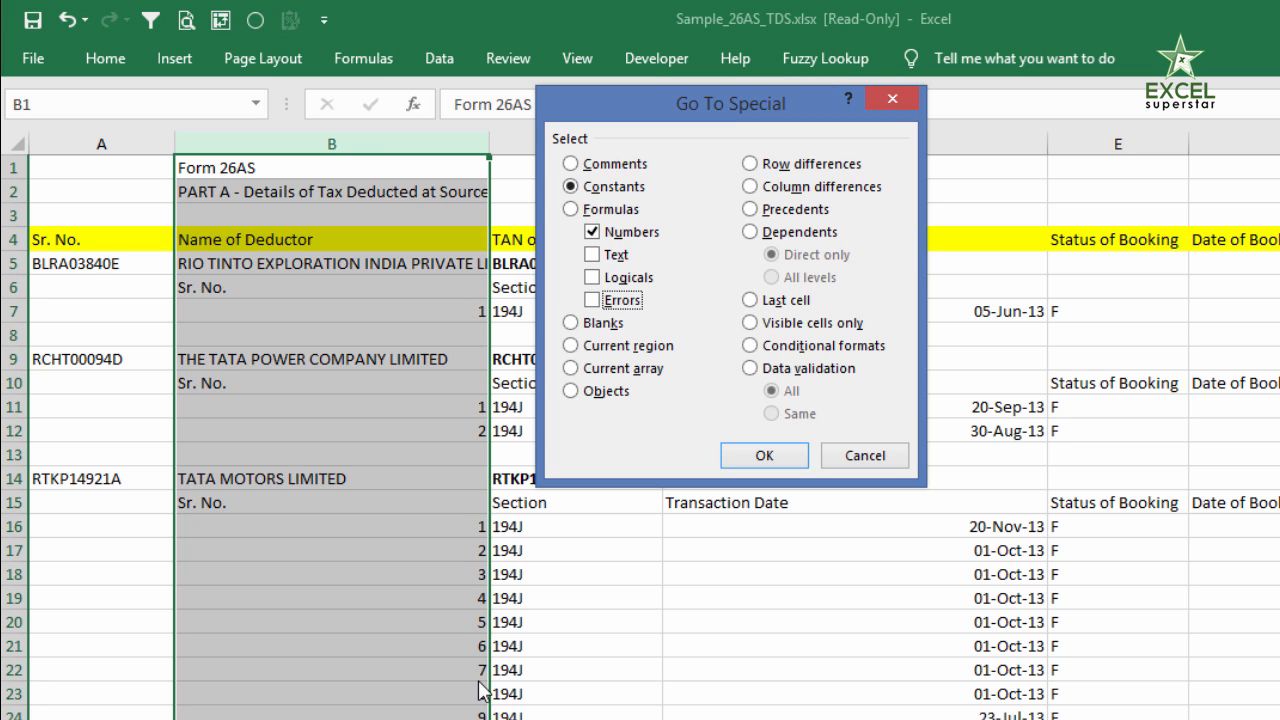
click(764, 456)
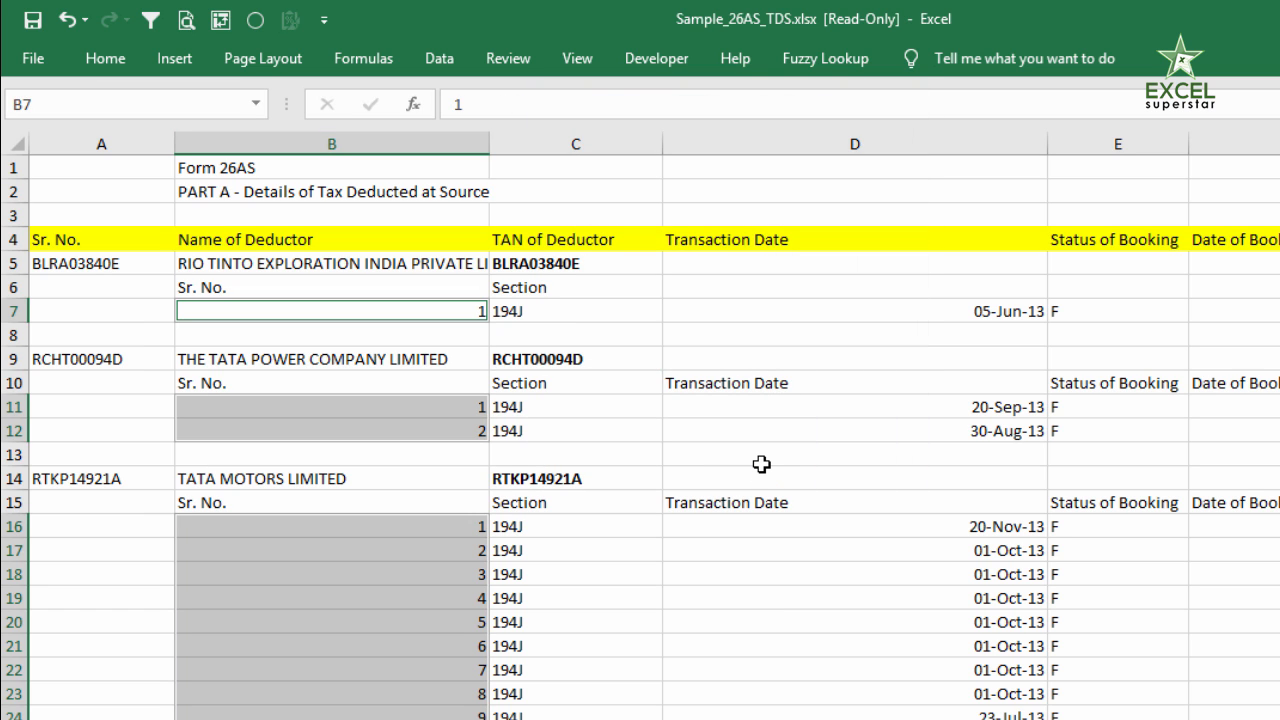
key(Delete)
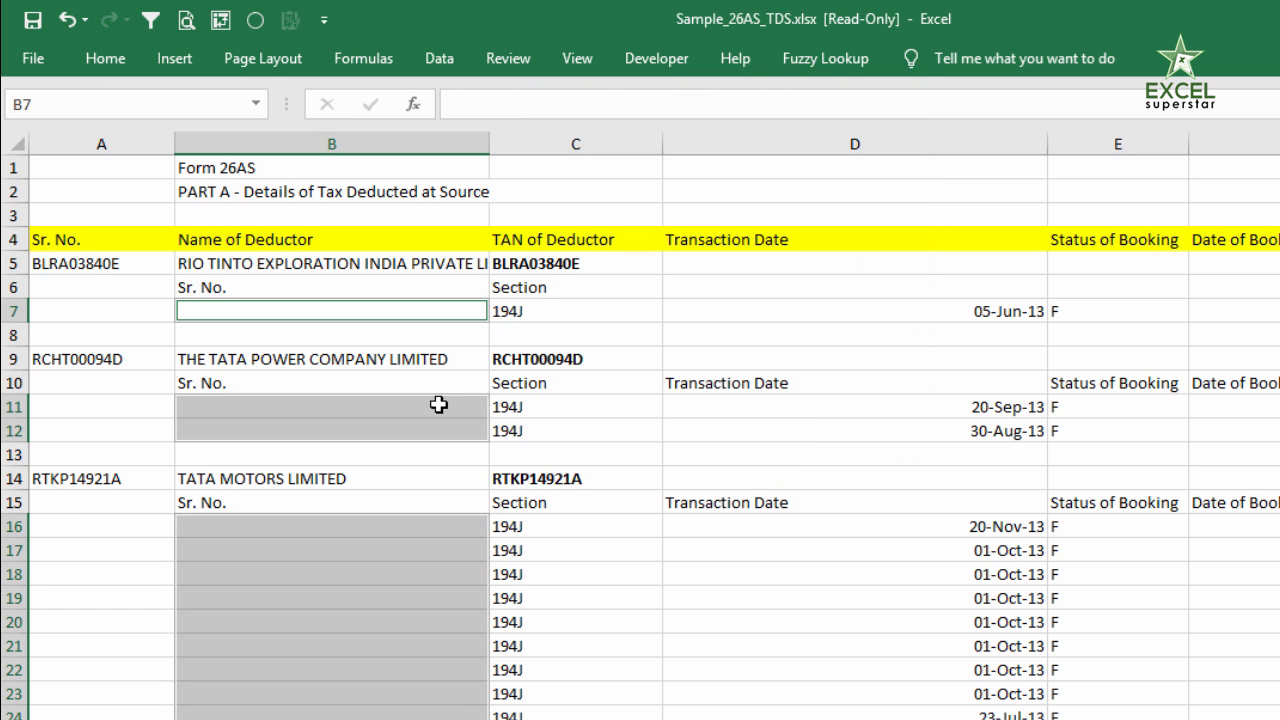
Replace every "Sr. No." in column B with nothing using Find and Replace.
click(248, 380)
key(ctrl+c)
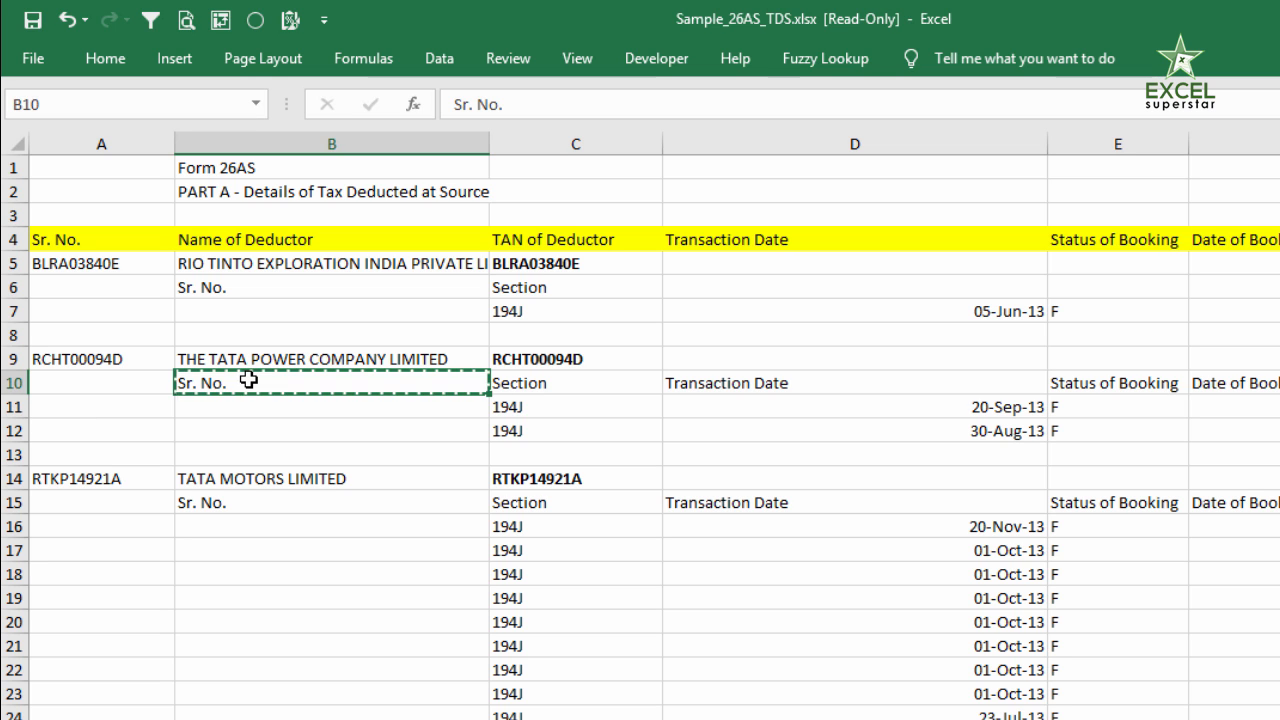
click(275, 134)
key(ctrl+h)
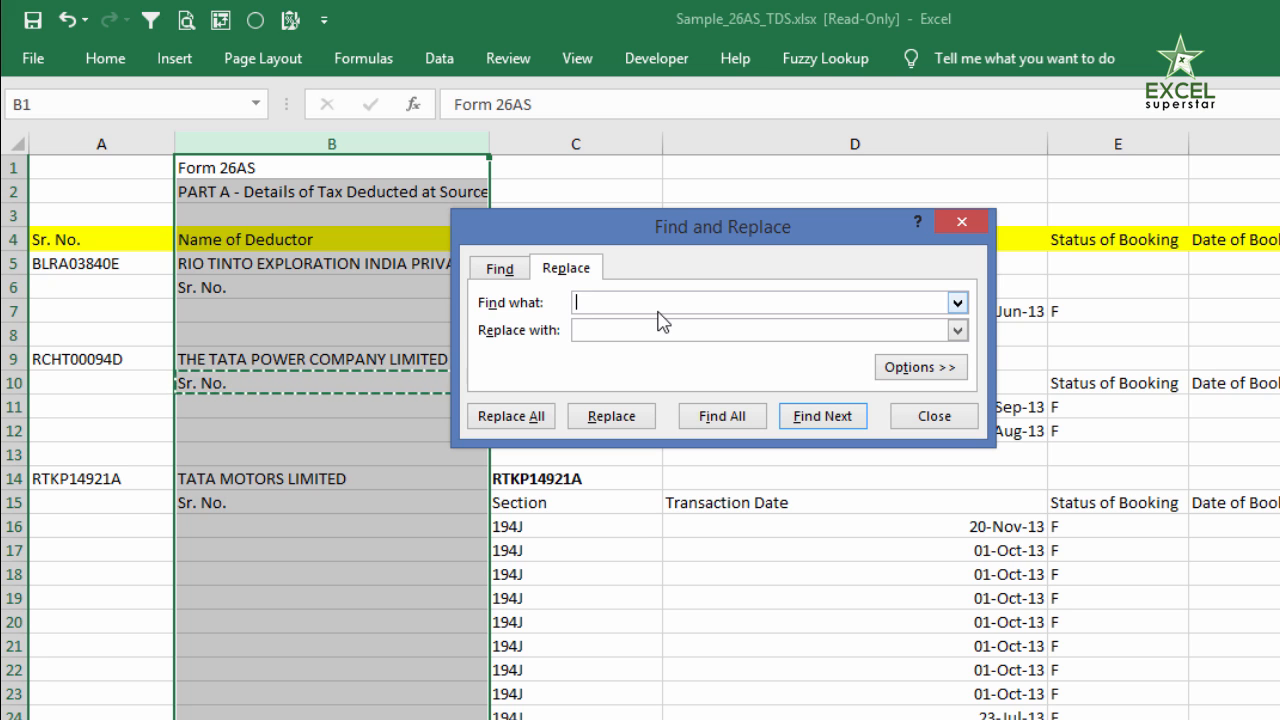
key(ctrl+v)
click(515, 418)
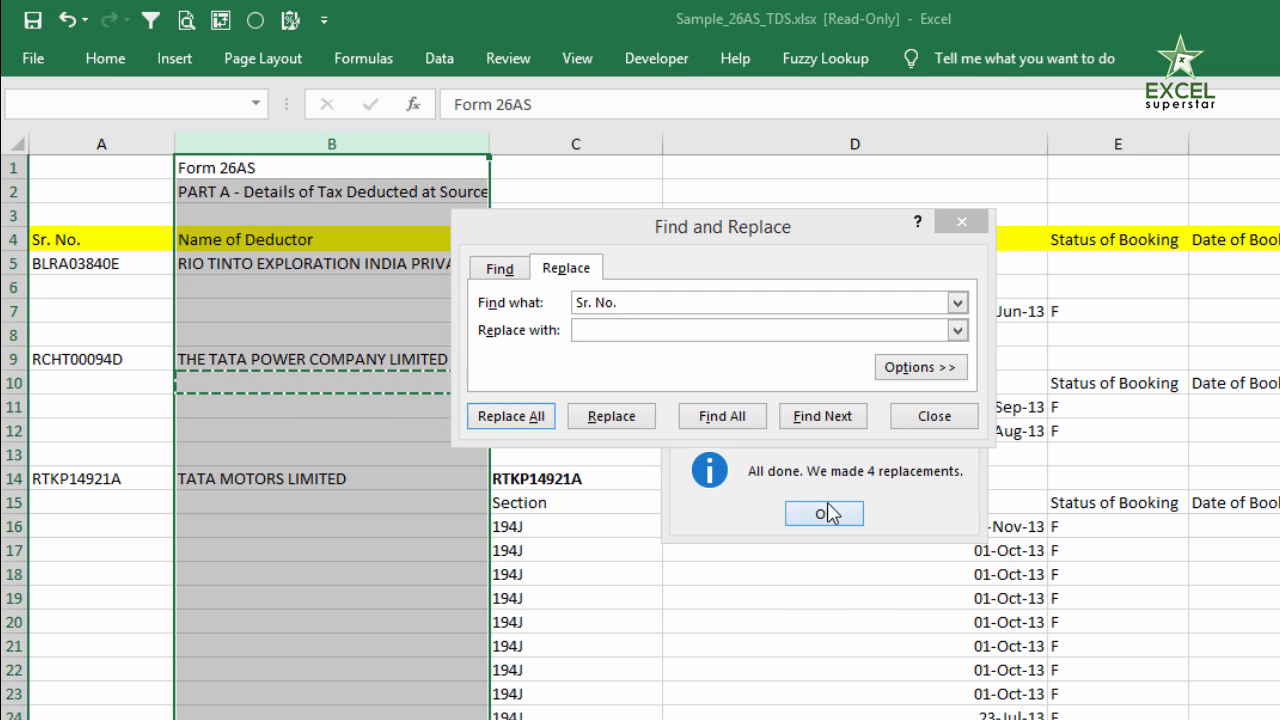
Acknowledge the replacement result, close Find and Replace, and cancel the pending copy selection.
click(824, 513)
click(943, 417)
key(Escape)
click(466, 318)
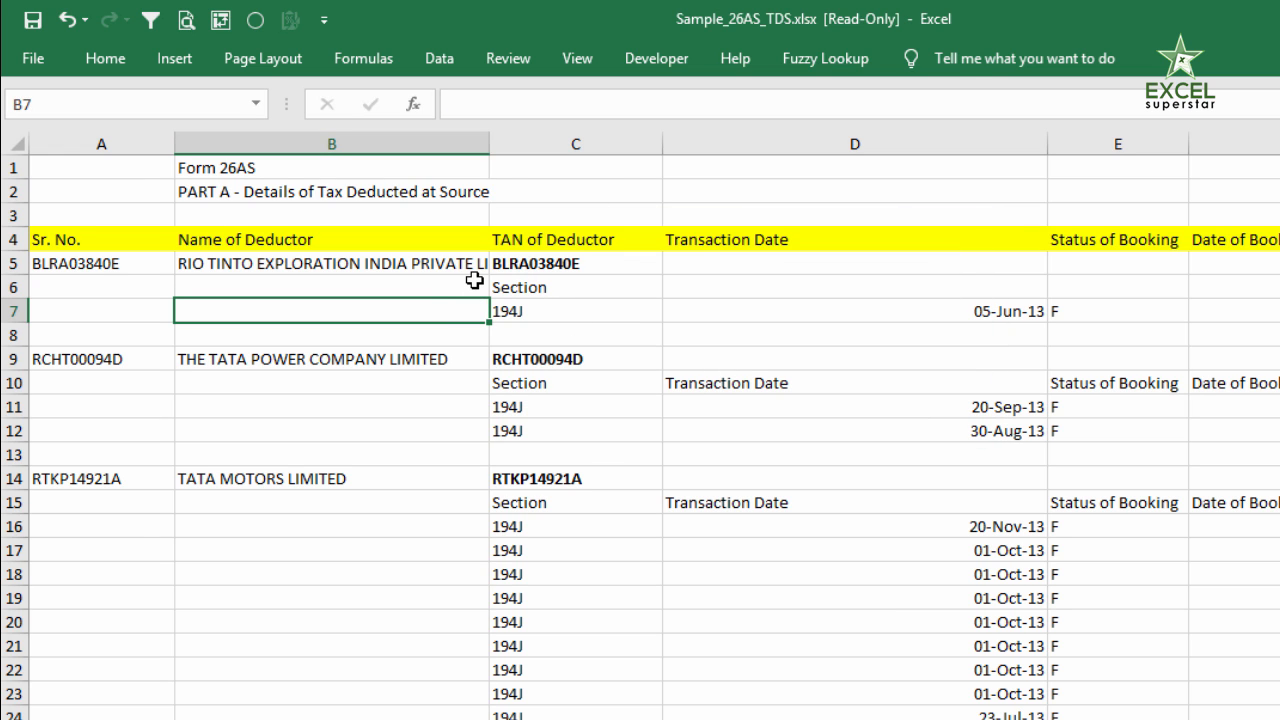
Select only the blank cells in columns A and B from row 5 down with Go To Special and fill them with the relative formula =A5.
mouse_move(126, 262)
mouse_down()
mouse_move(346, 426)
mouse_move(325, 718)
mouse_move(357, 686)
mouse_up()
scroll(354, 696, up, 3)
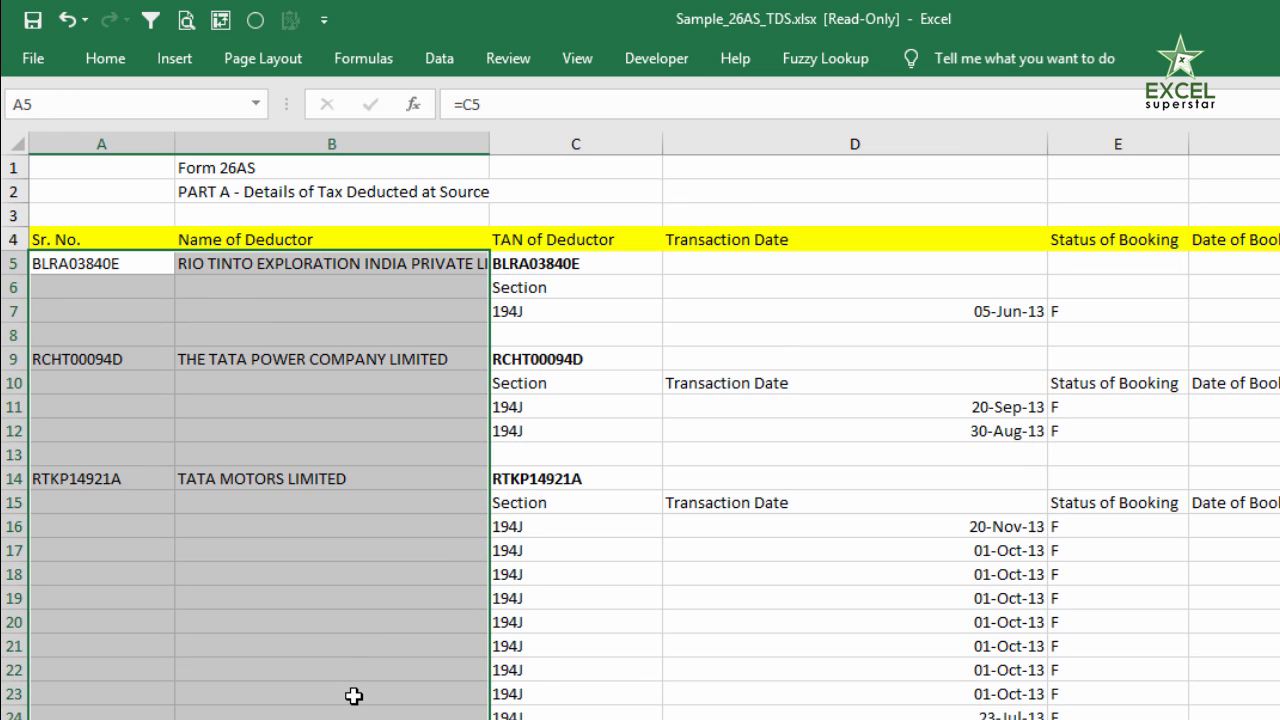
key(F5)
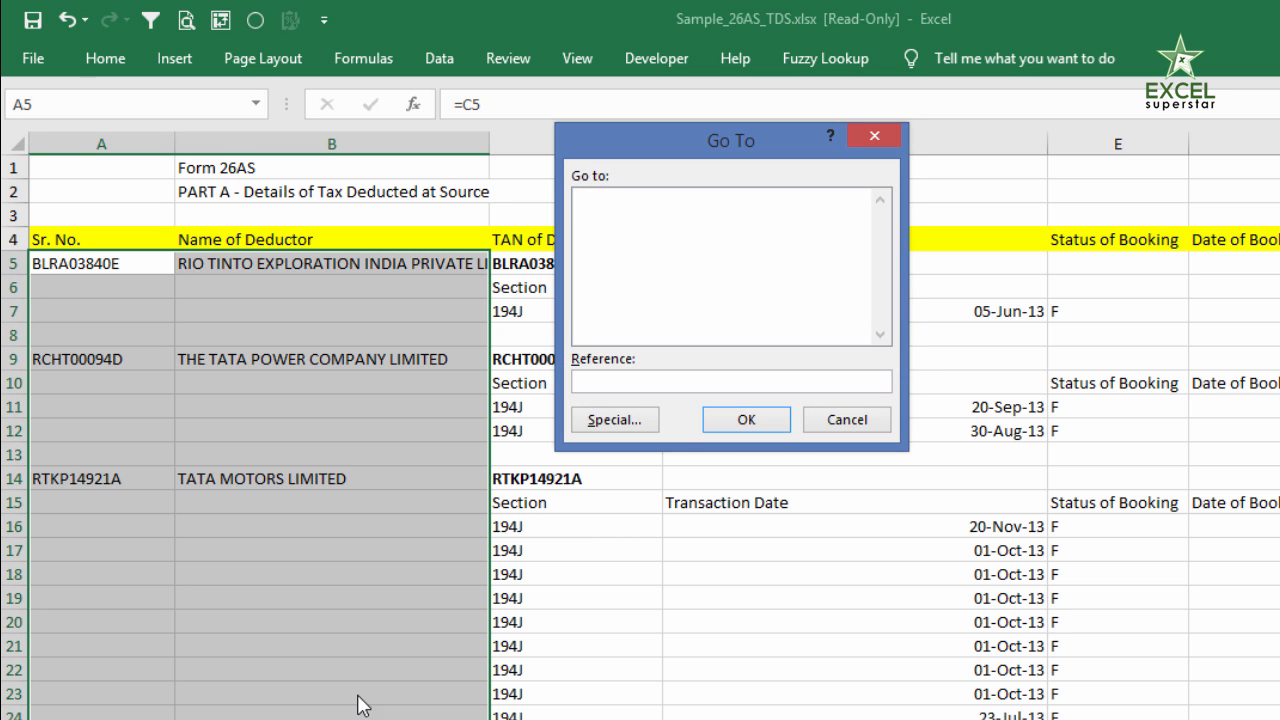
click(622, 423)
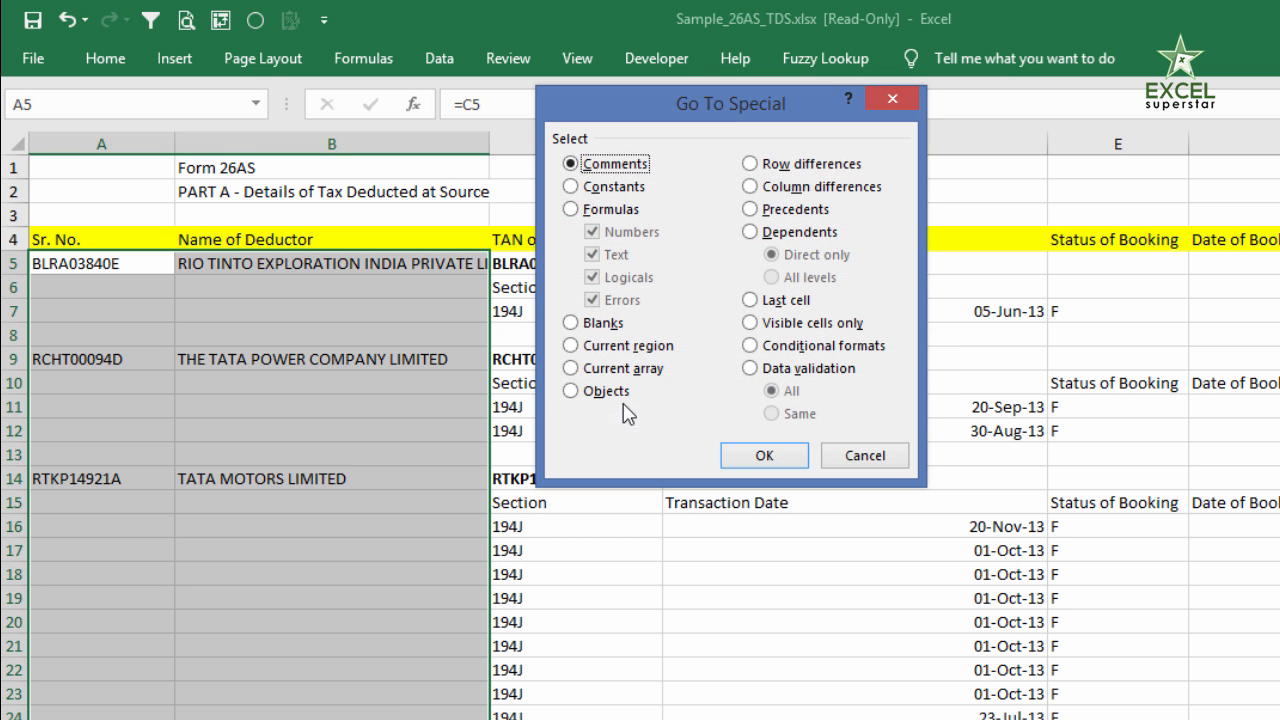
click(600, 187)
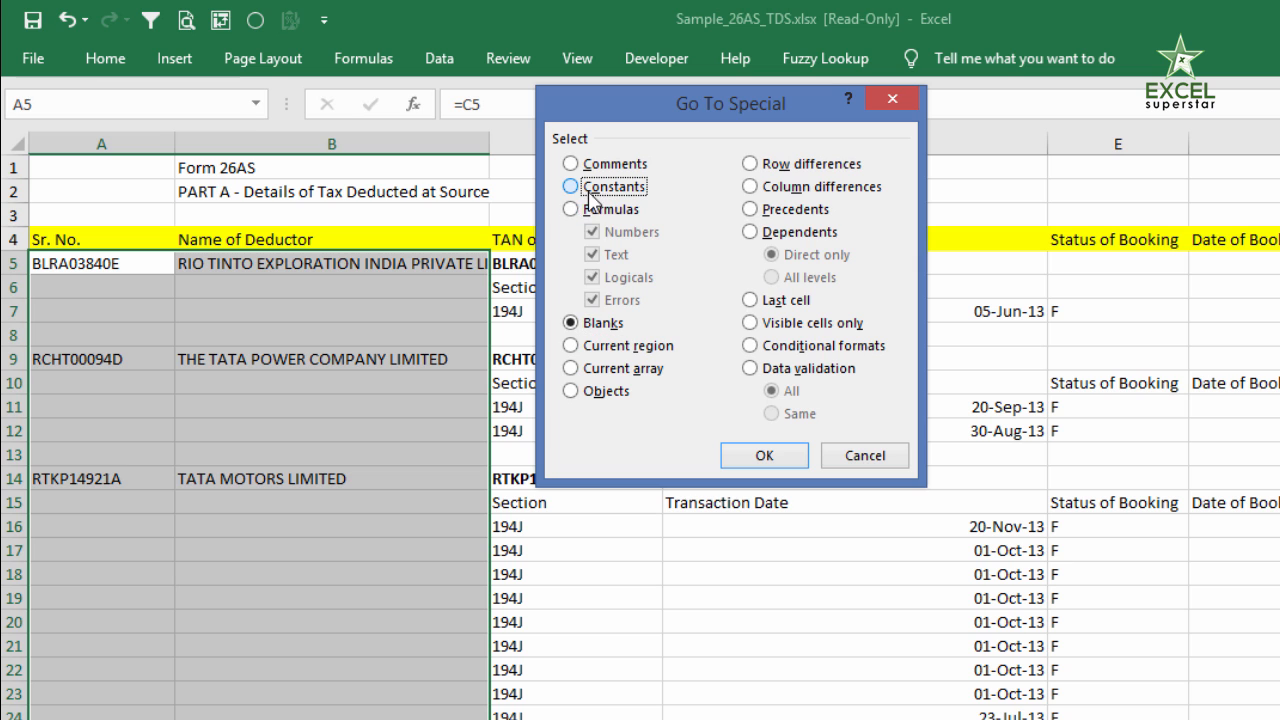
click(573, 323)
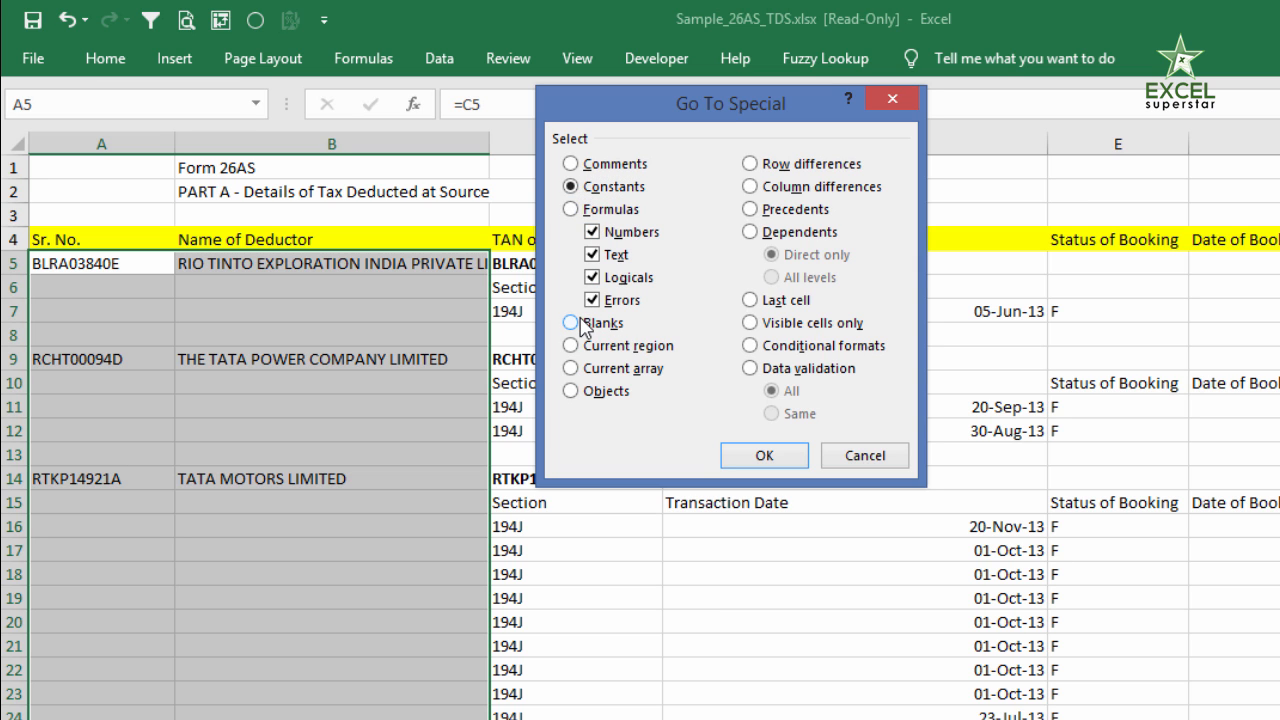
click(764, 456)
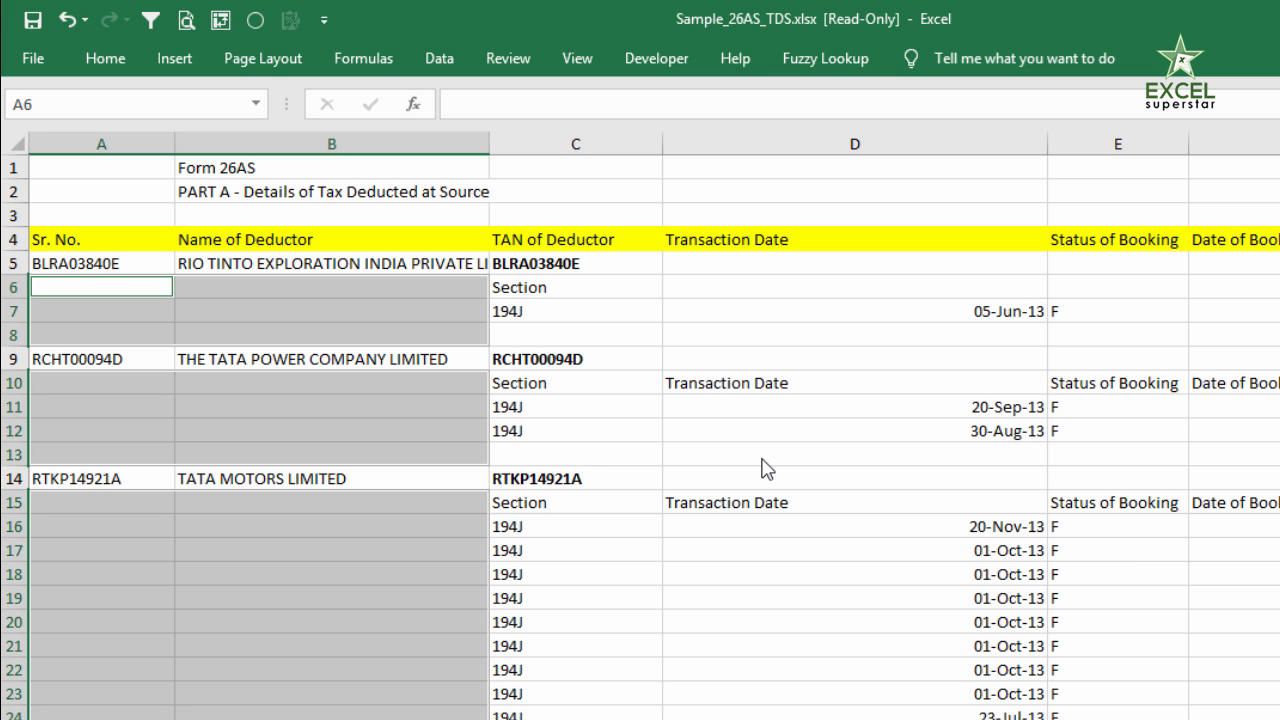
text(=)
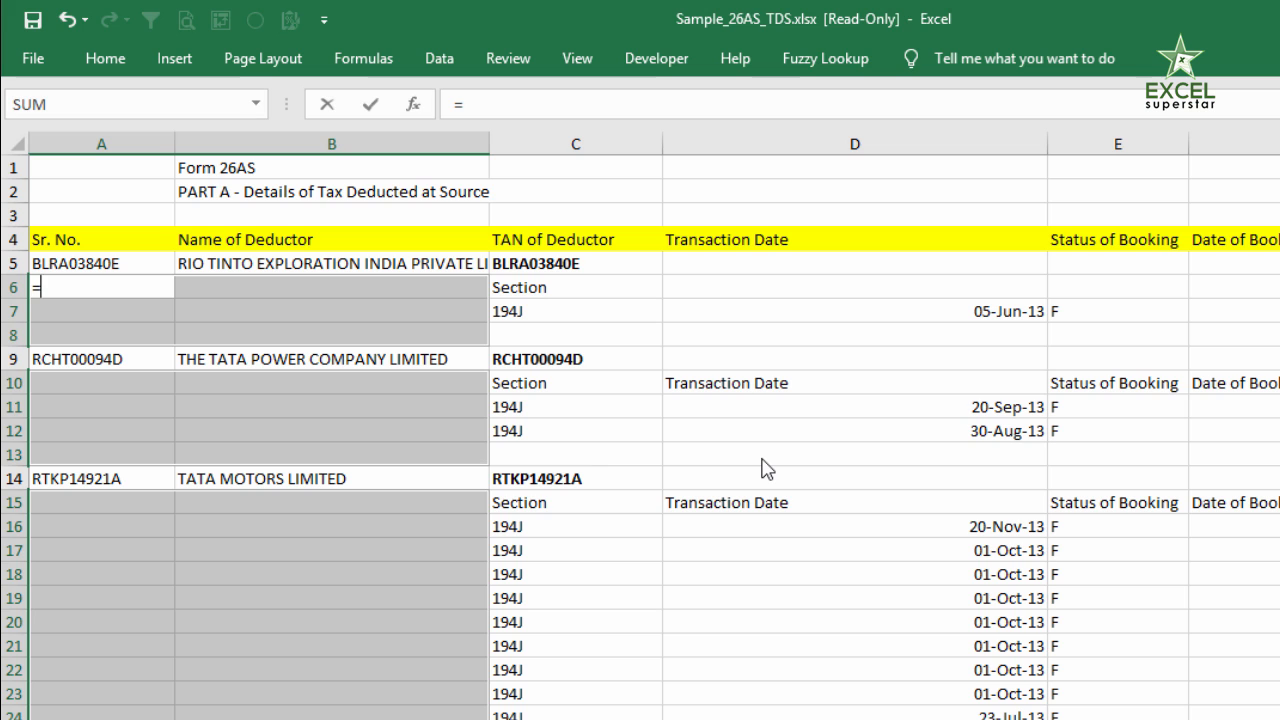
key(Up)
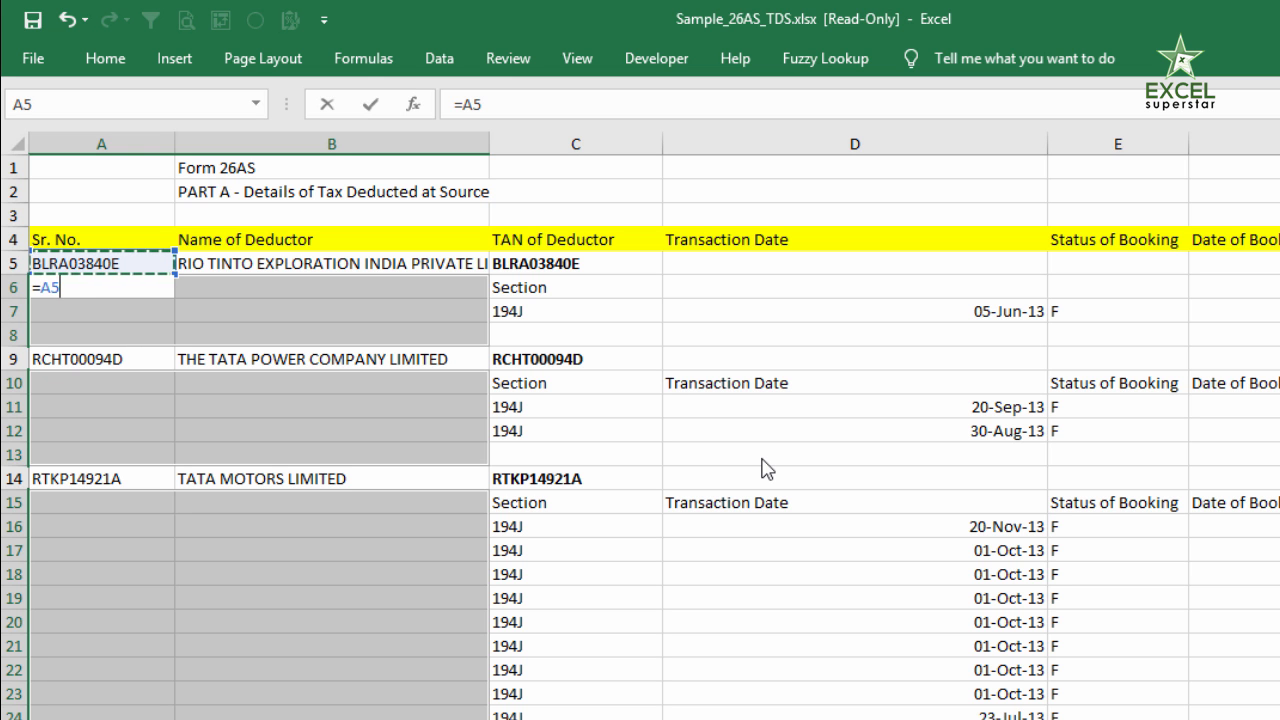
key(ctrl+Return)
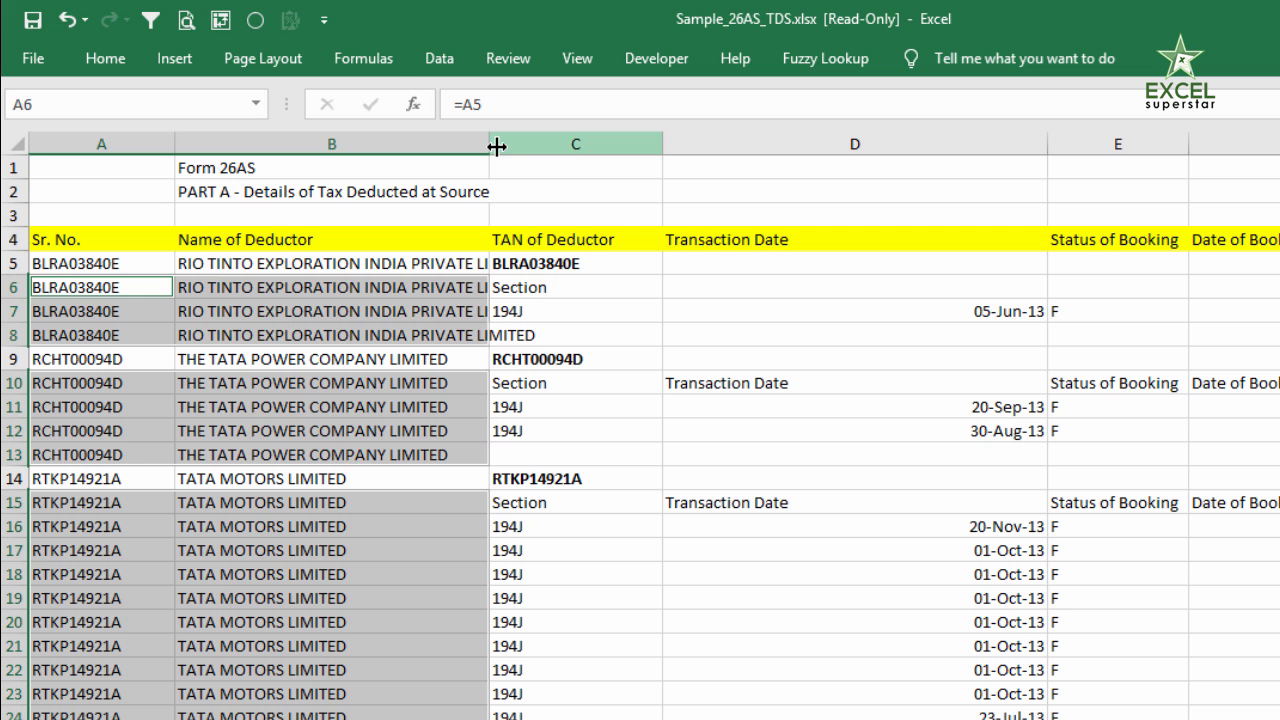
Widen column B enough to fit the longest deductor name.
drag(497, 146, 594, 146)
drag(1102, 560, 337, 715)
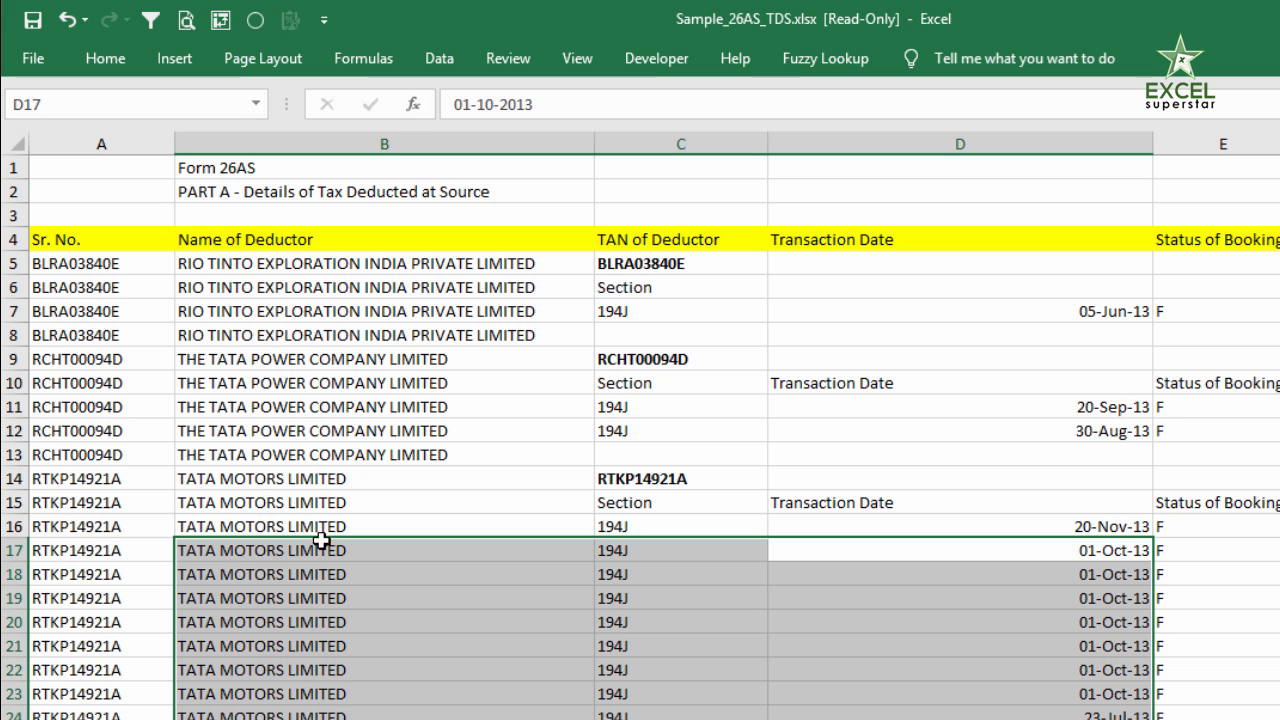
Clear the deductor name in B5 to test the formulas that depend on it, and undo the deletion.
click(278, 267)
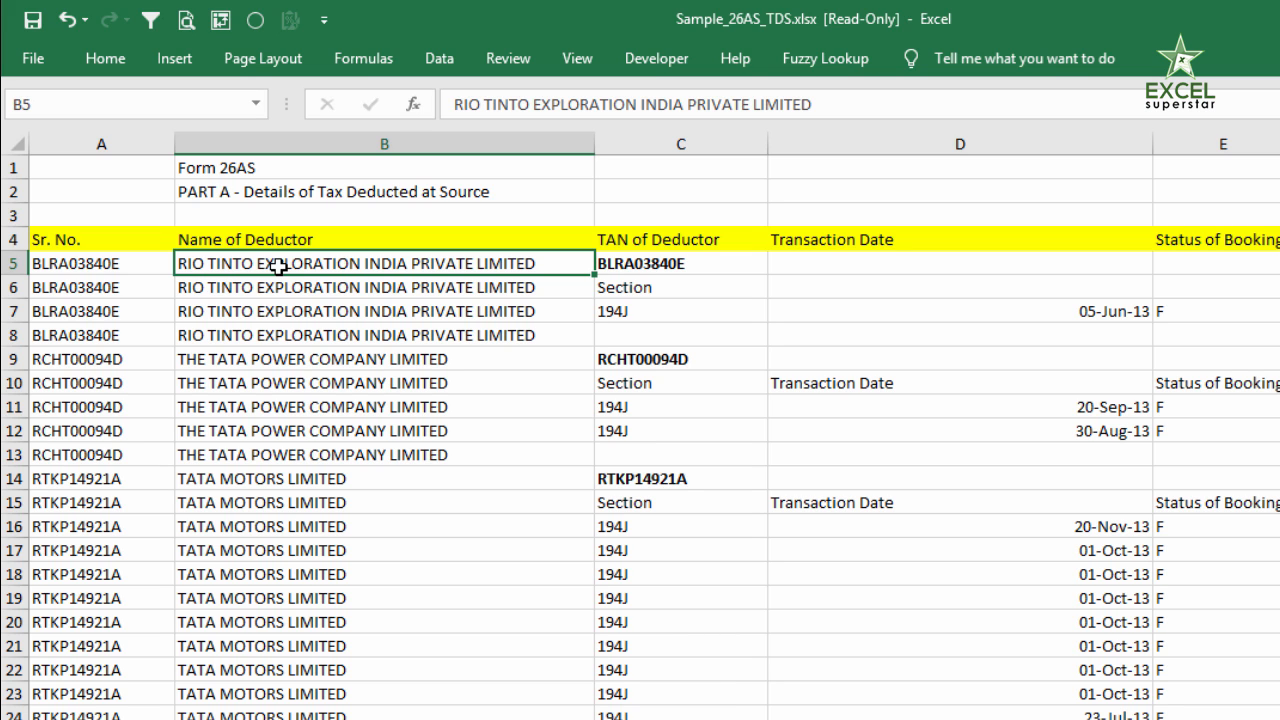
key(Delete)
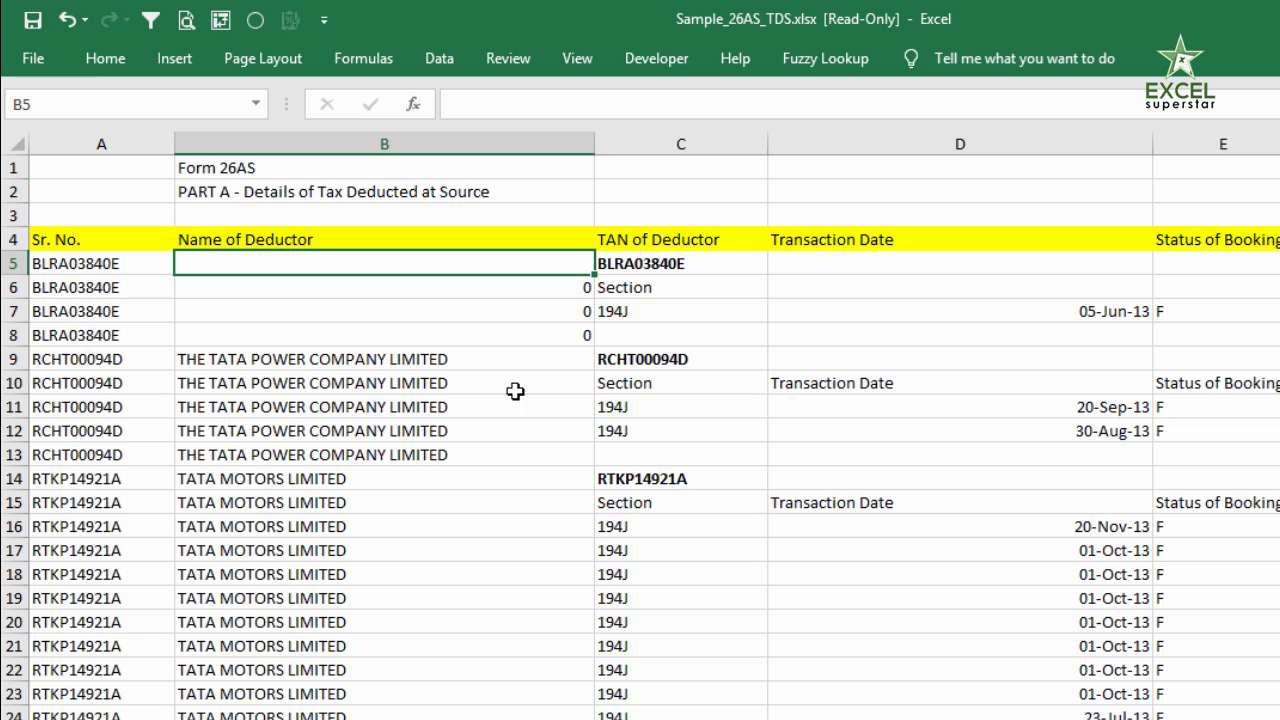
key(ctrl+z)
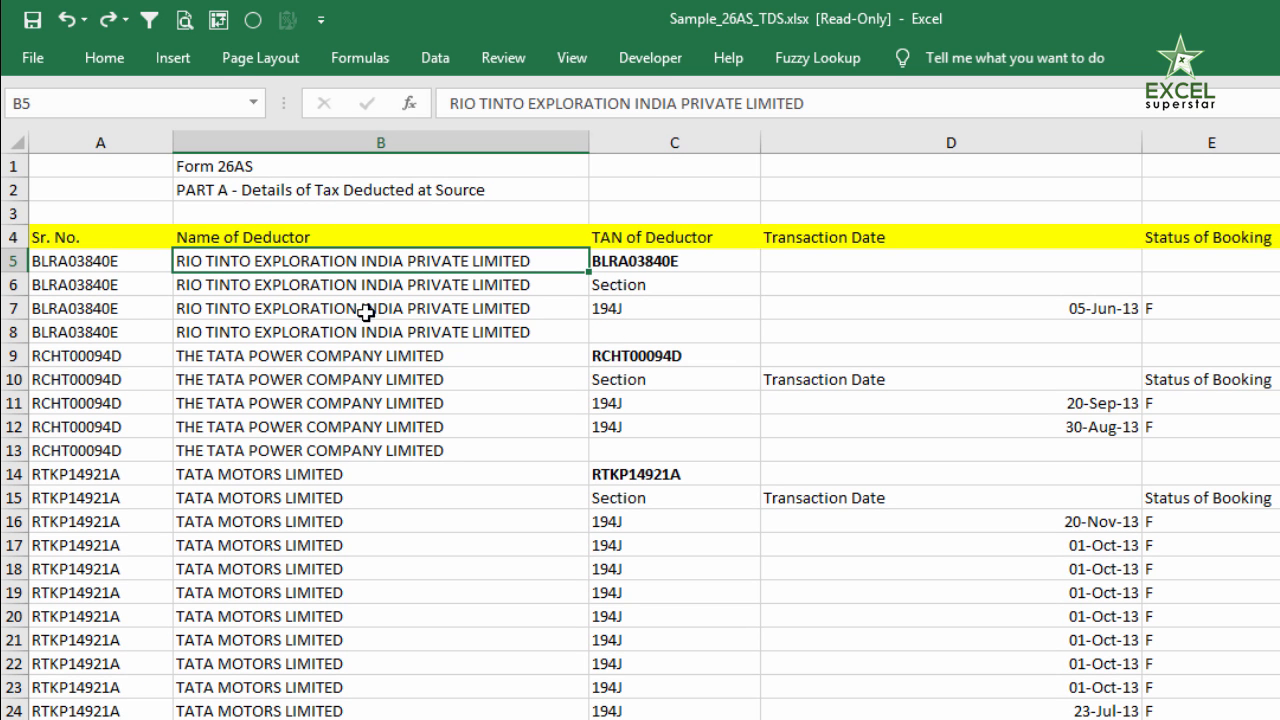
Convert the formulas in columns A and B to static values by copying both columns and pasting them over themselves as Values.
drag(145, 140, 271, 143)
right_click(272, 142)
click(318, 187)
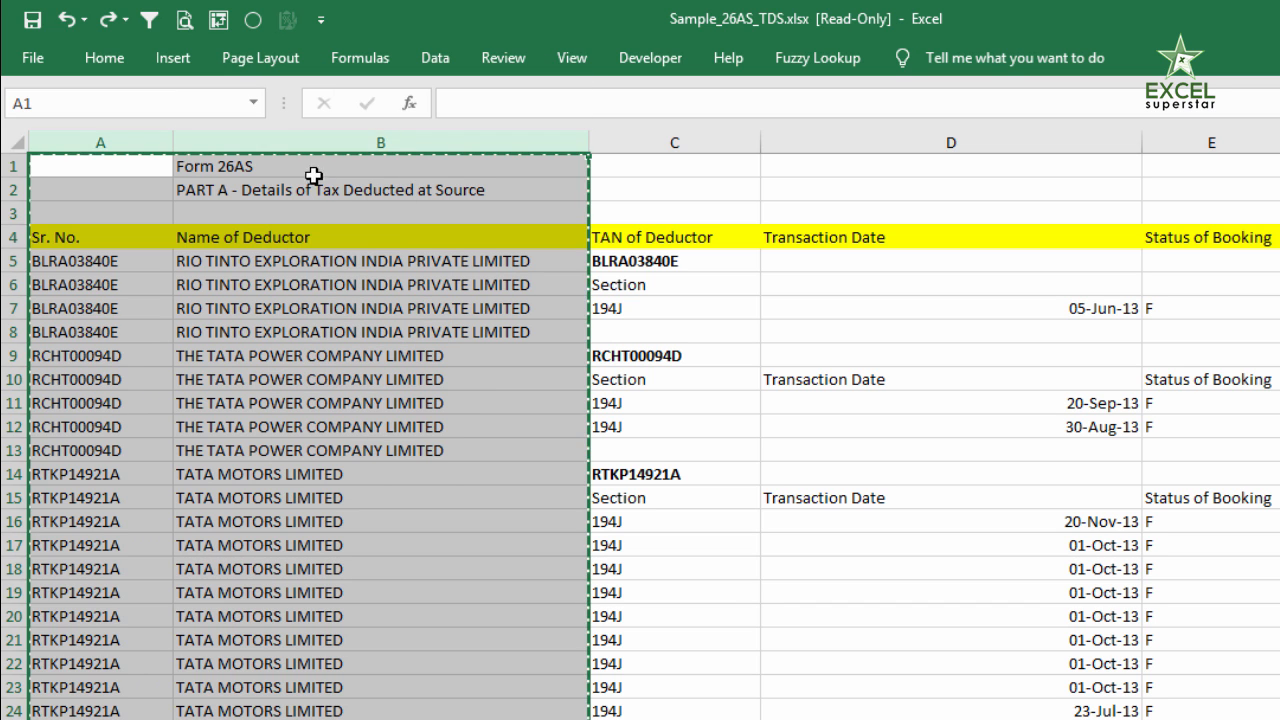
right_click(307, 141)
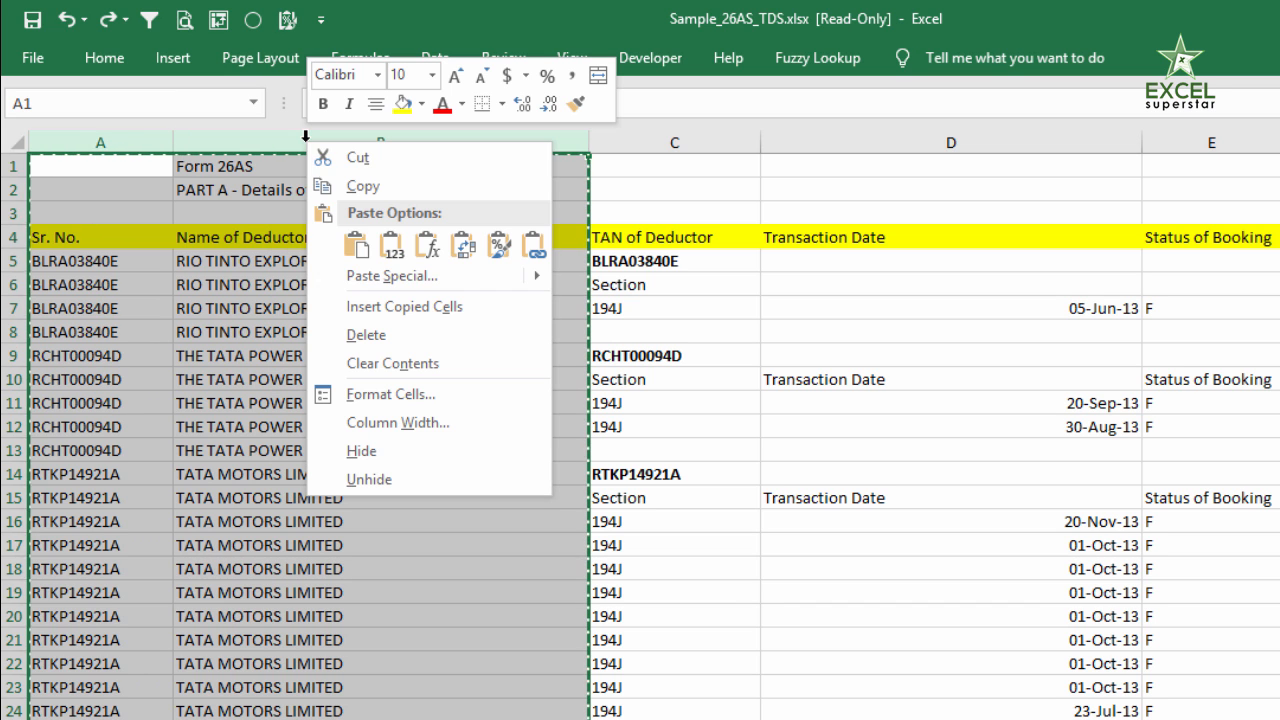
click(381, 276)
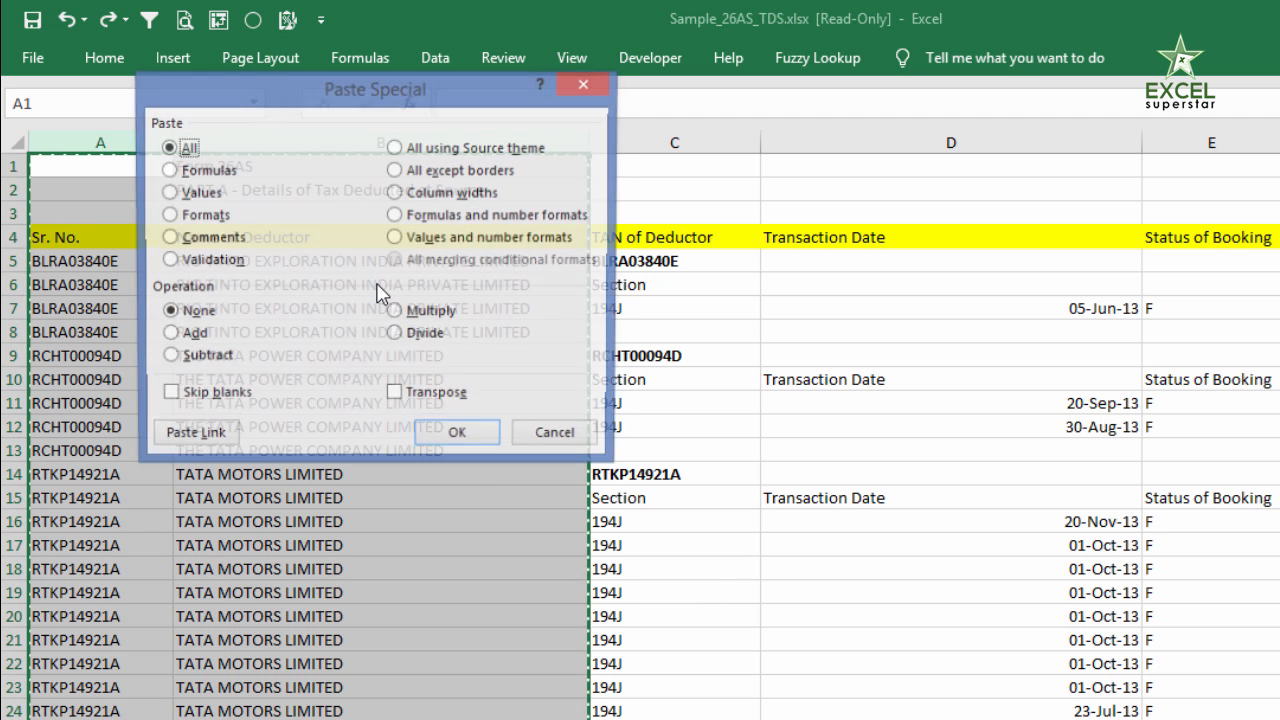
click(203, 193)
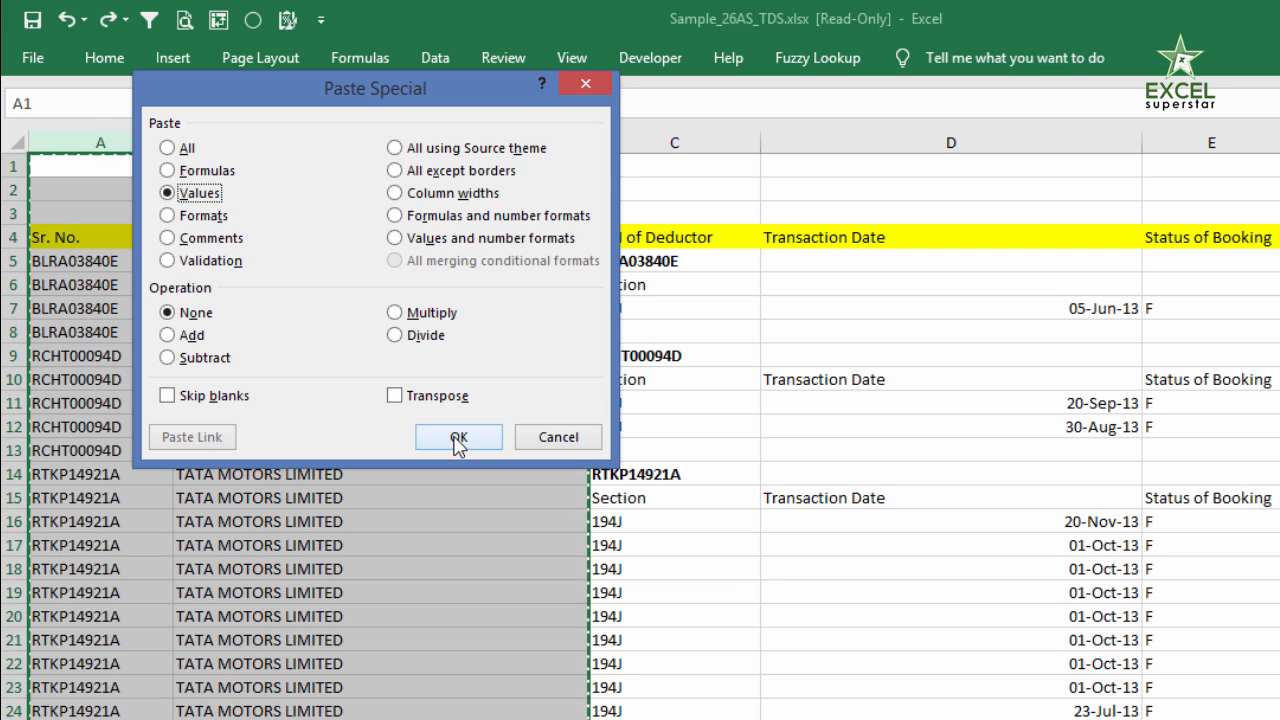
click(458, 440)
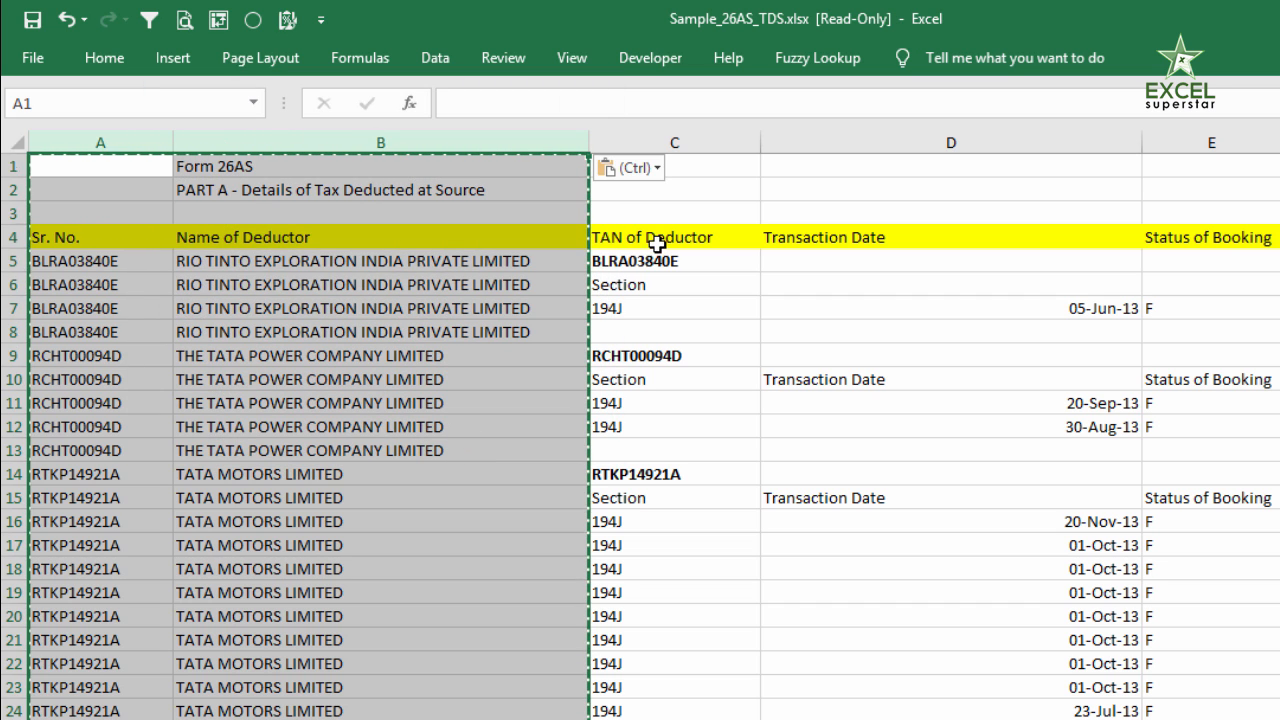
Select everything from header row 4 to the end of the data and turn on the filter.
click(8, 235)
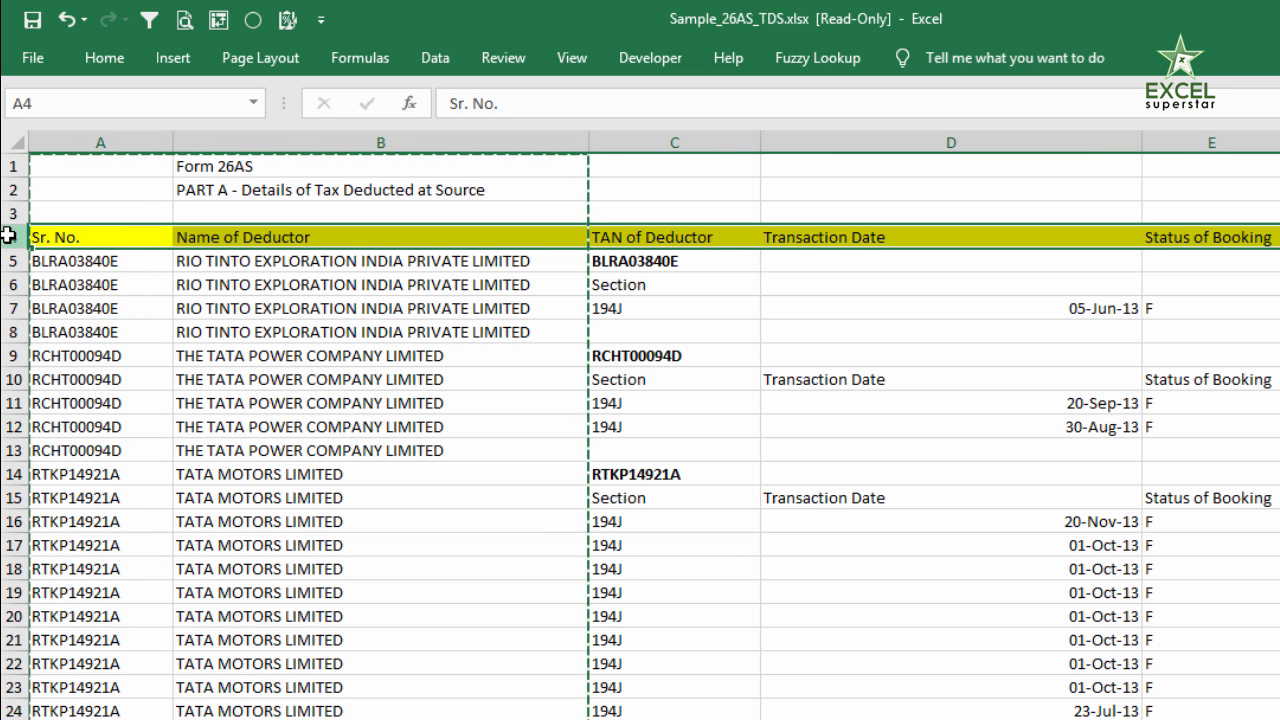
key(ctrl+shift+End)
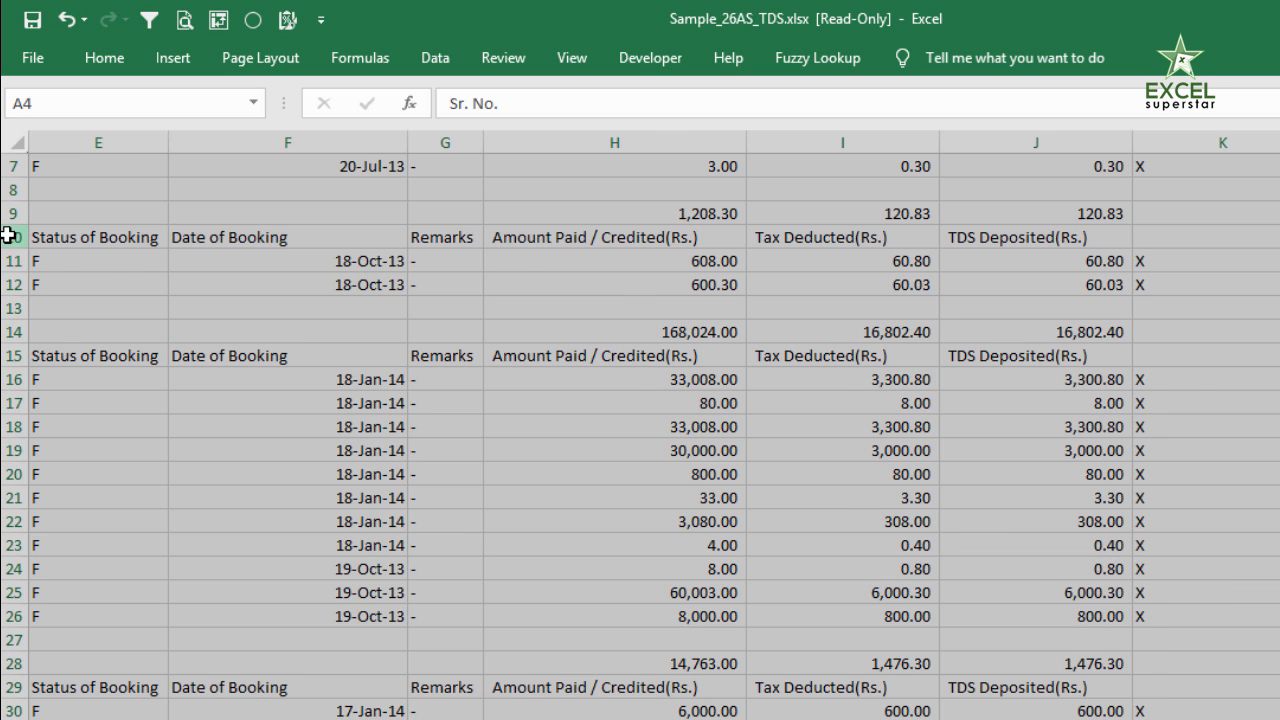
key(ctrl+BackSpace)
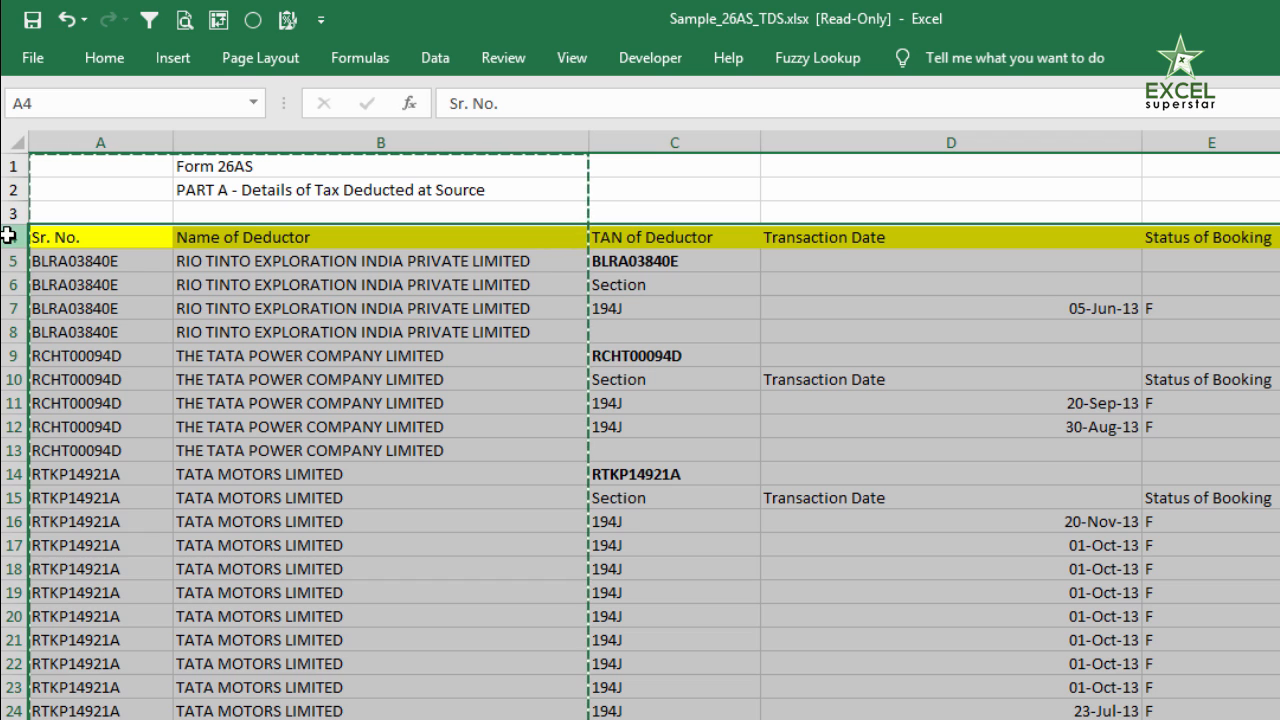
click(428, 60)
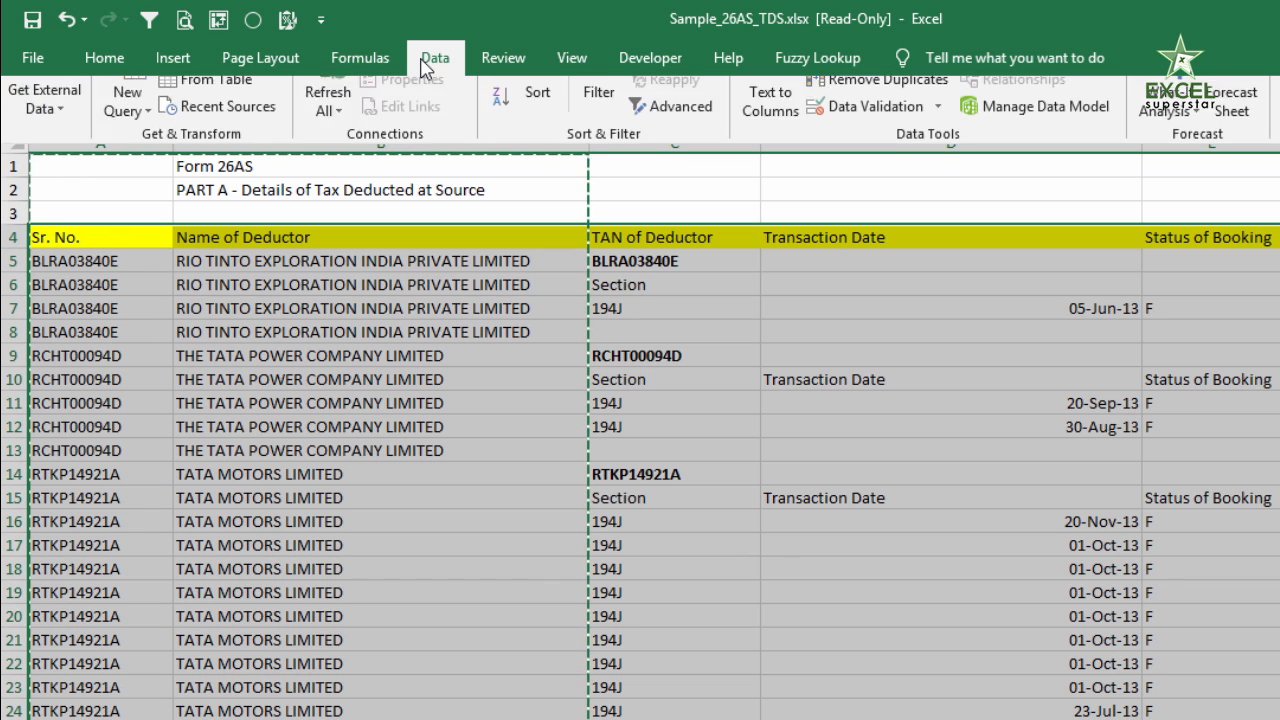
click(605, 105)
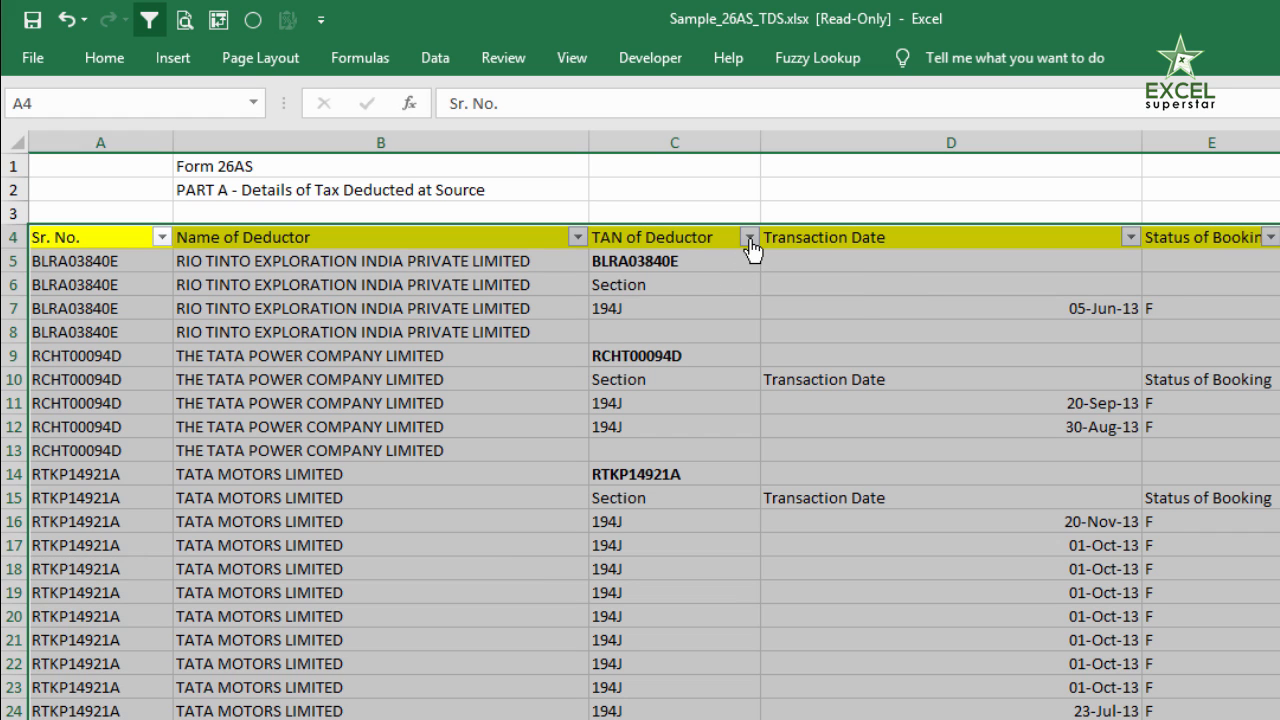
Filter the Transaction Date column to exclude 2013, keeping only the "Transaction Date" and (Blanks) entries.
click(1130, 237)
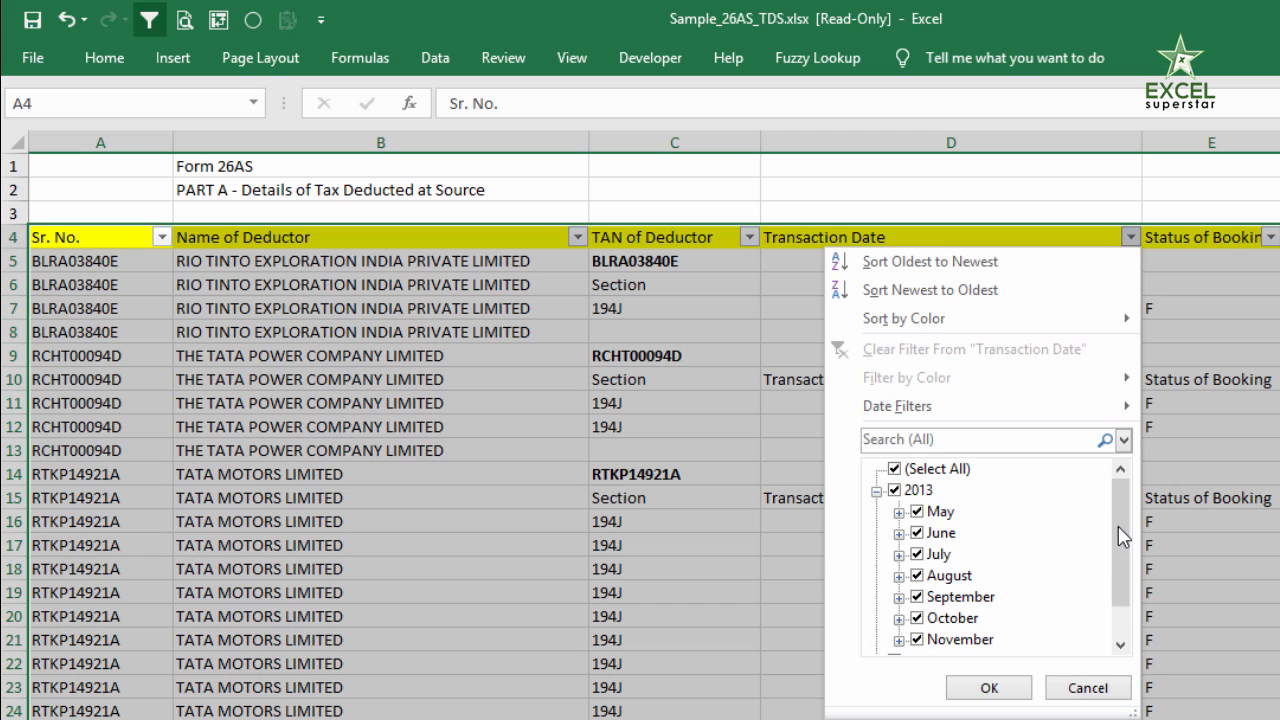
drag(1120, 569, 1117, 598)
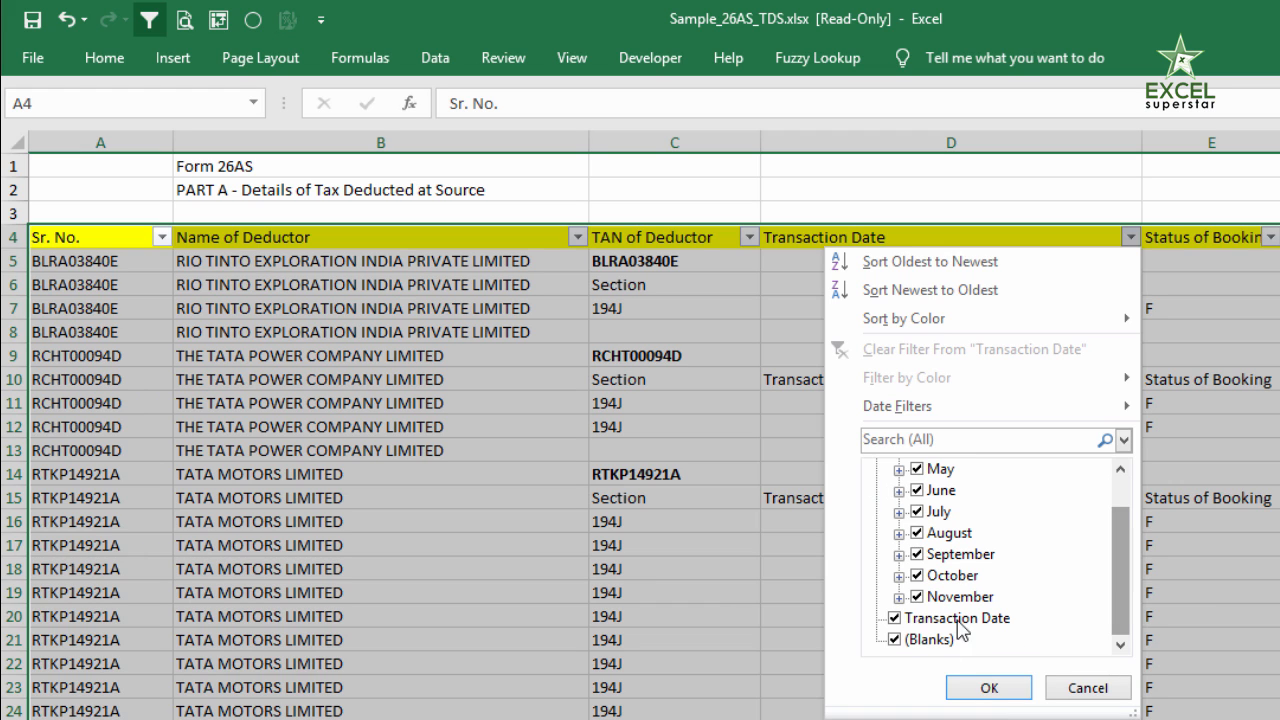
drag(1127, 614, 1117, 588)
click(895, 490)
click(1012, 690)
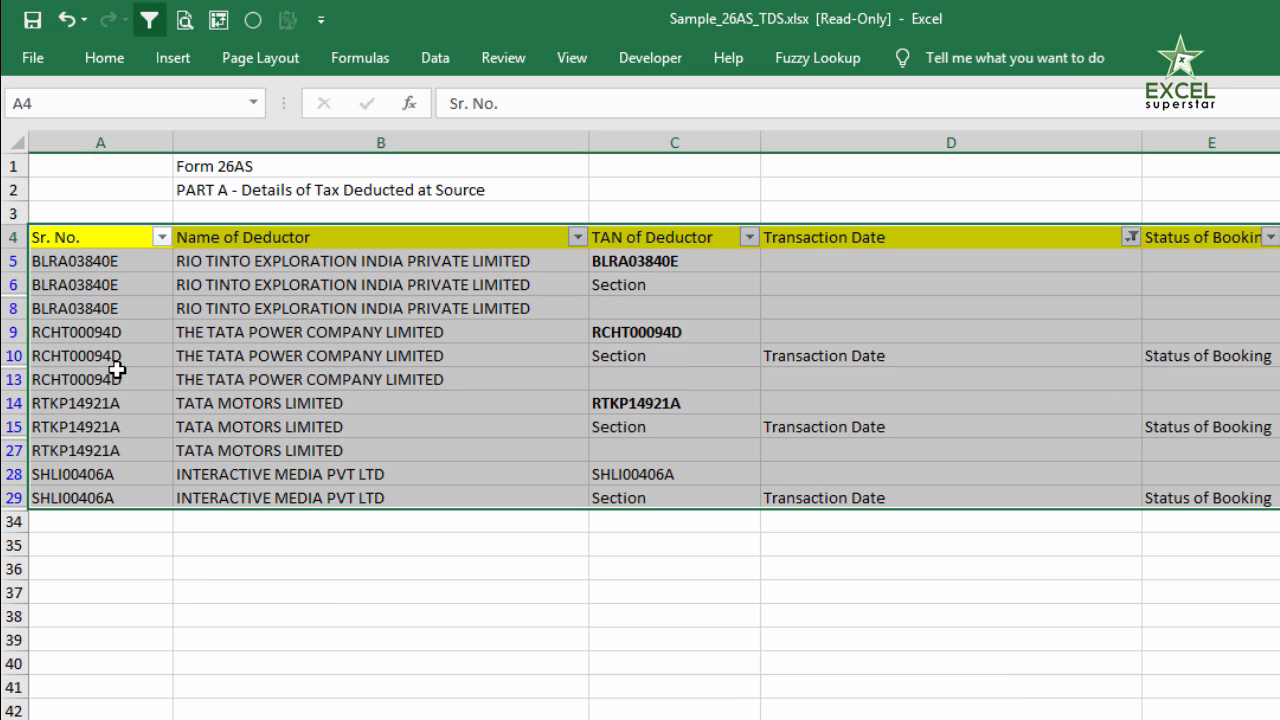
Delete all the filtered rows below header row 4.
drag(20, 265, 2, 545)
right_click(10, 418)
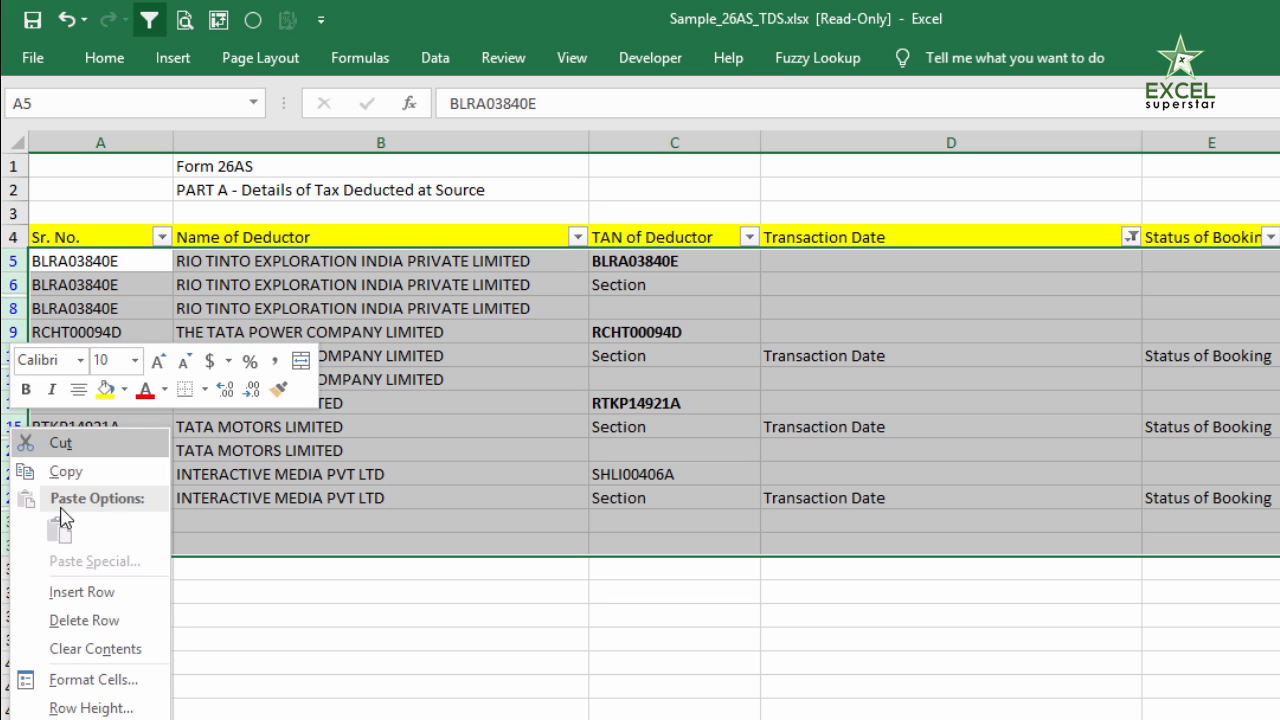
click(87, 618)
click(366, 240)
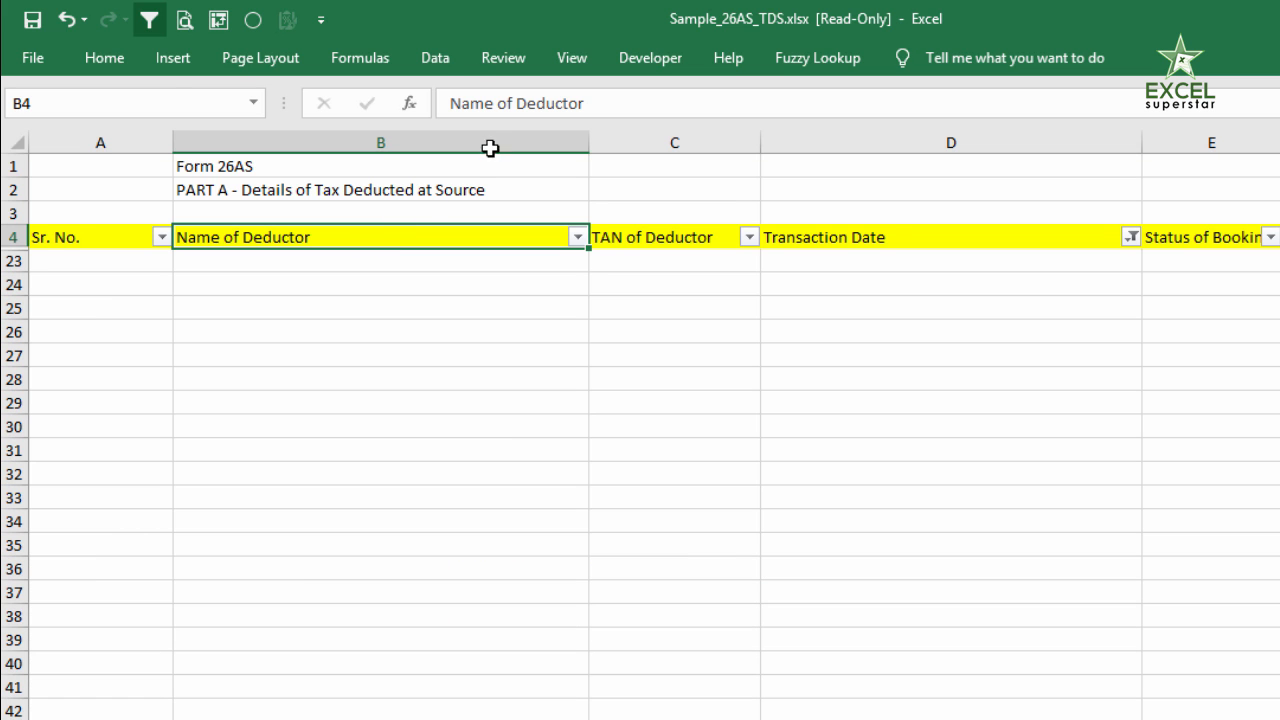
Remove the filter from the header row to show the remaining transaction rows.
click(428, 58)
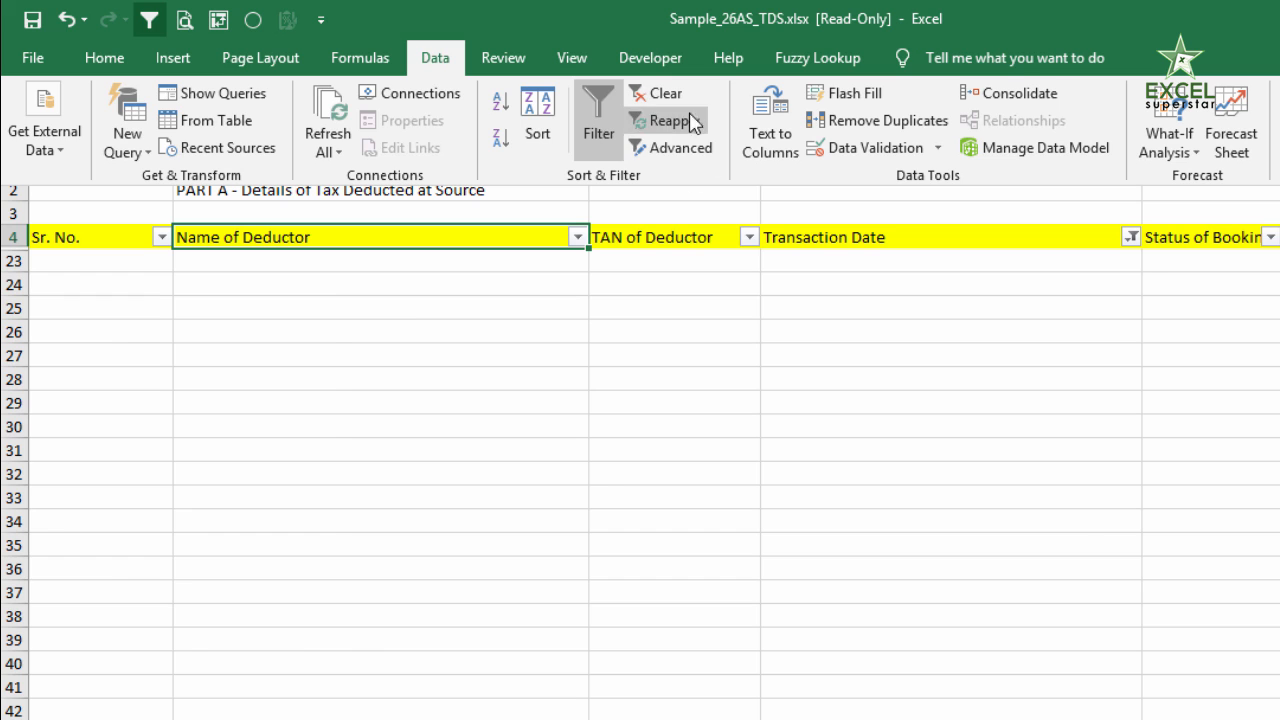
click(686, 120)
key(ctrl+shift+l)
click(684, 408)
Narrow column C and rename its header in C4 to "Section".
drag(761, 143, 692, 143)
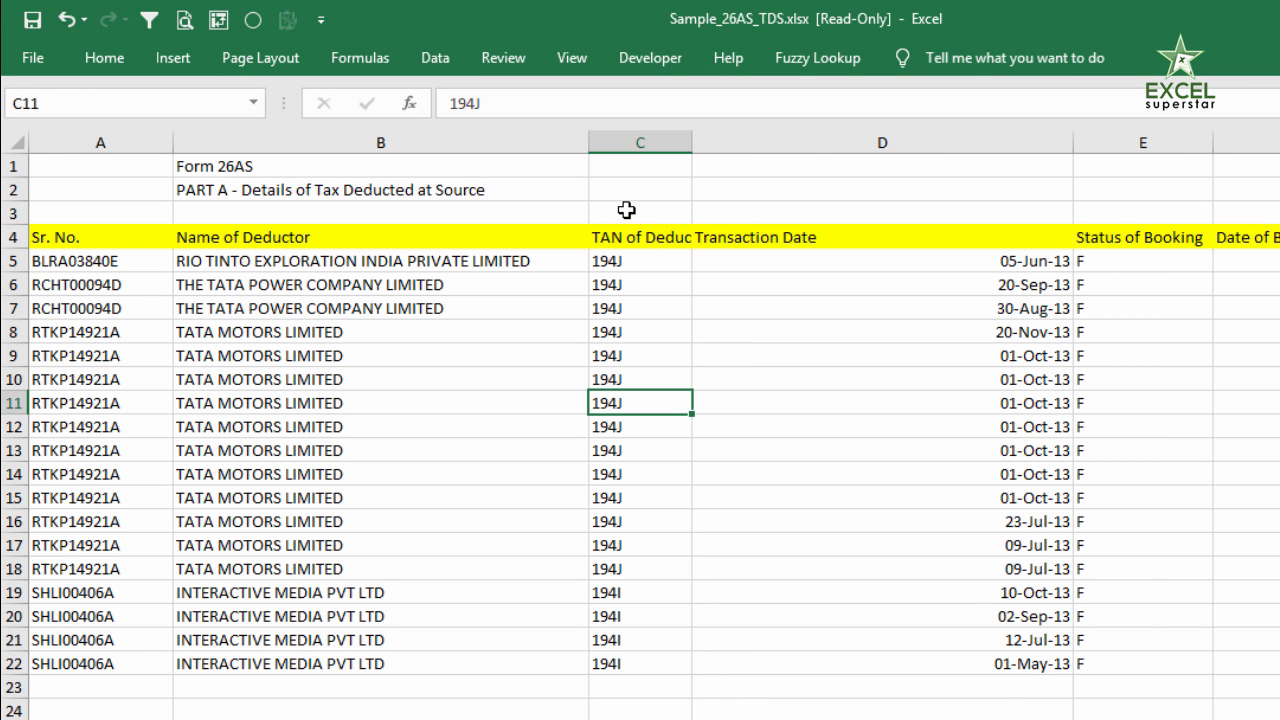
click(622, 228)
text(Sec)
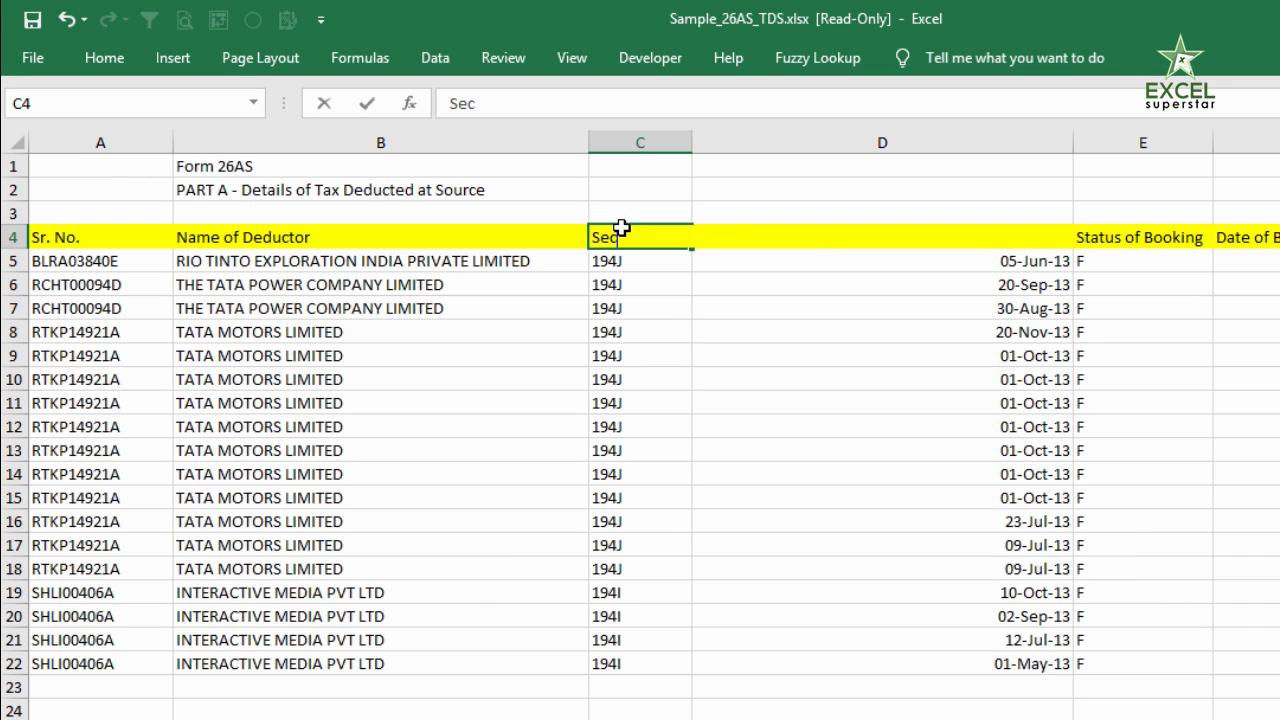
key(Tab)
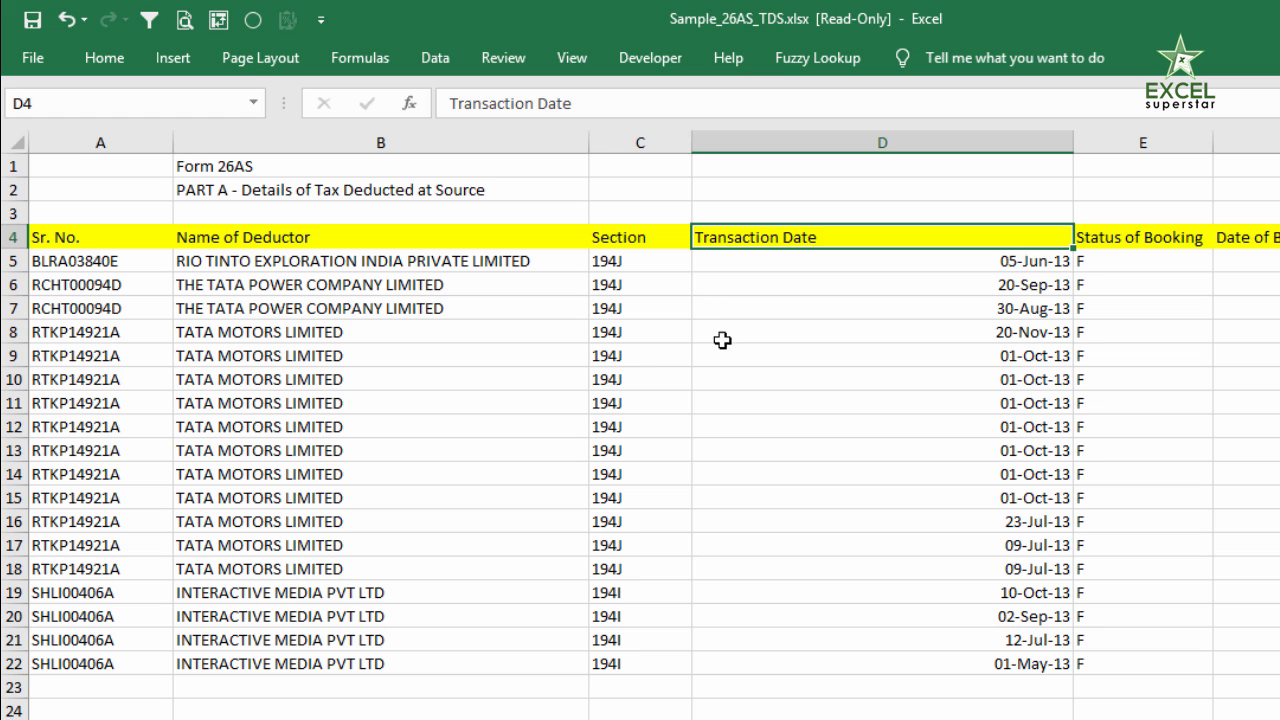
Look across row 10 to examine the remaining columns of the cleaned table, through TDS Deposited(Rs.) and beyond.
click(813, 381)
key(Right)
key(Right)
key(Right)
key(Right)
key(Right)
key(Right)
key(Right)
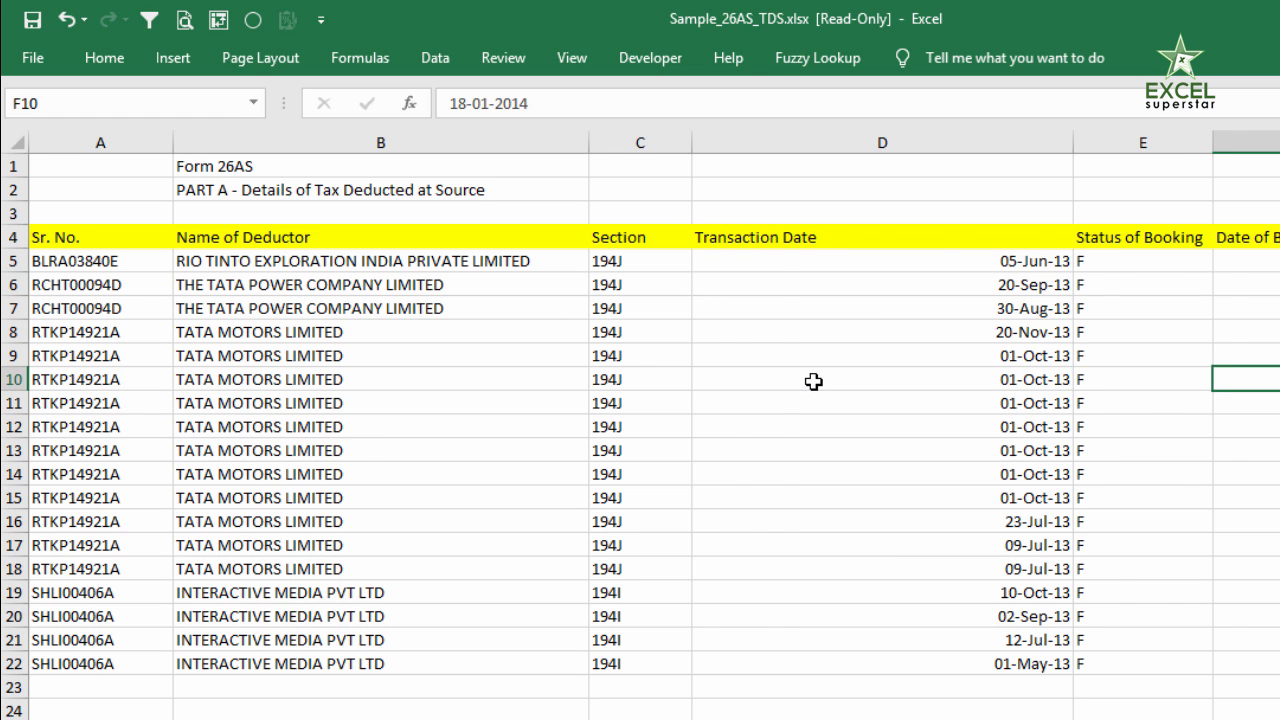
key(Right)
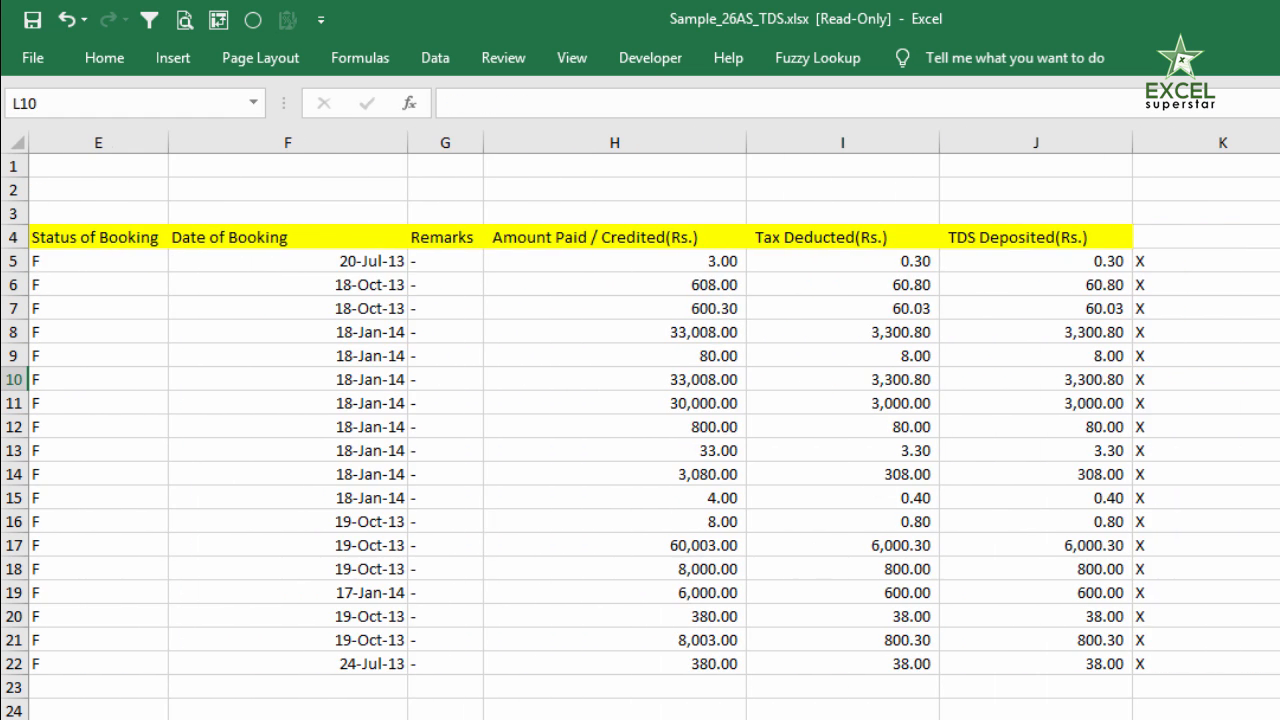
Narrow column D to about the width of its Transaction Date header.
scroll(900, 652, left, 5)
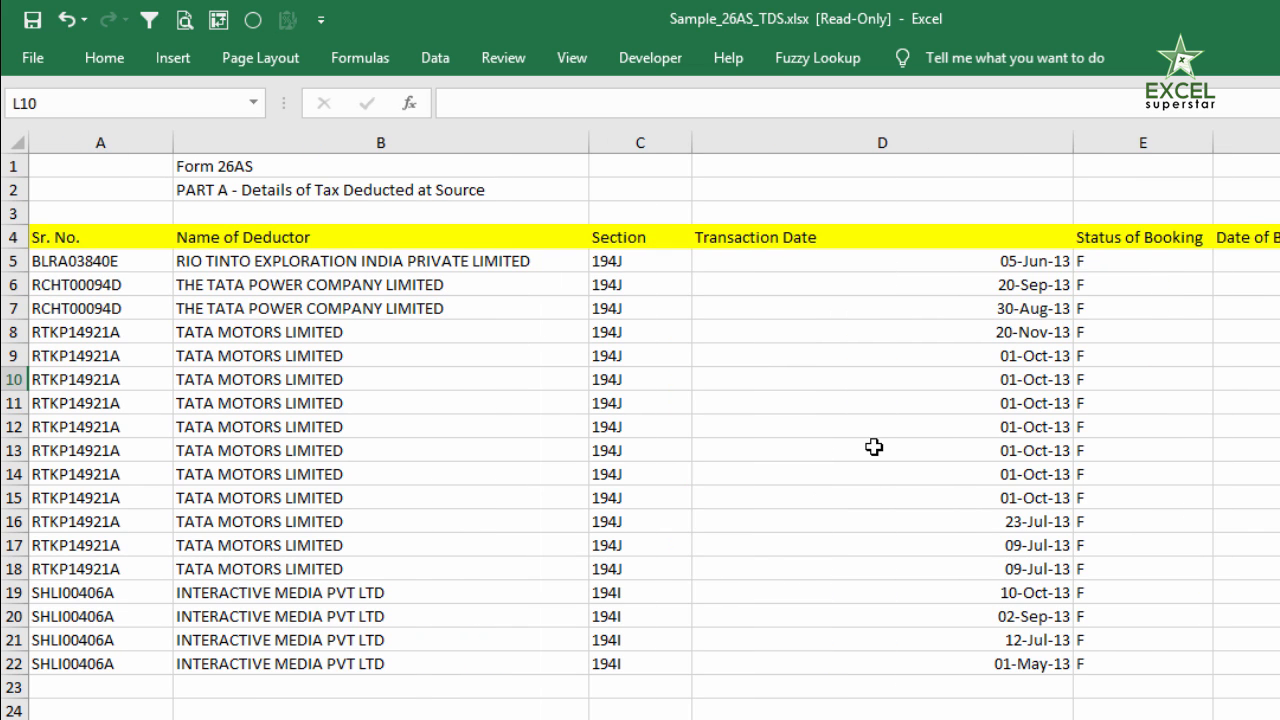
drag(1073, 148, 842, 149)
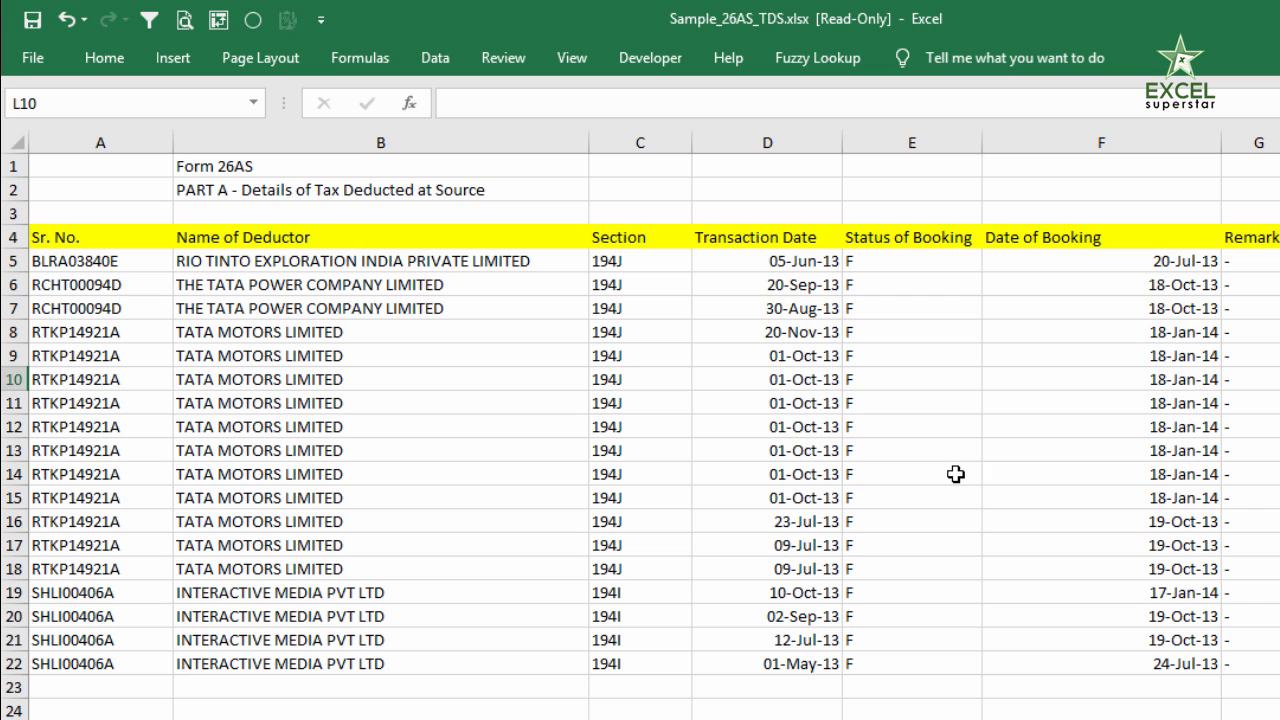